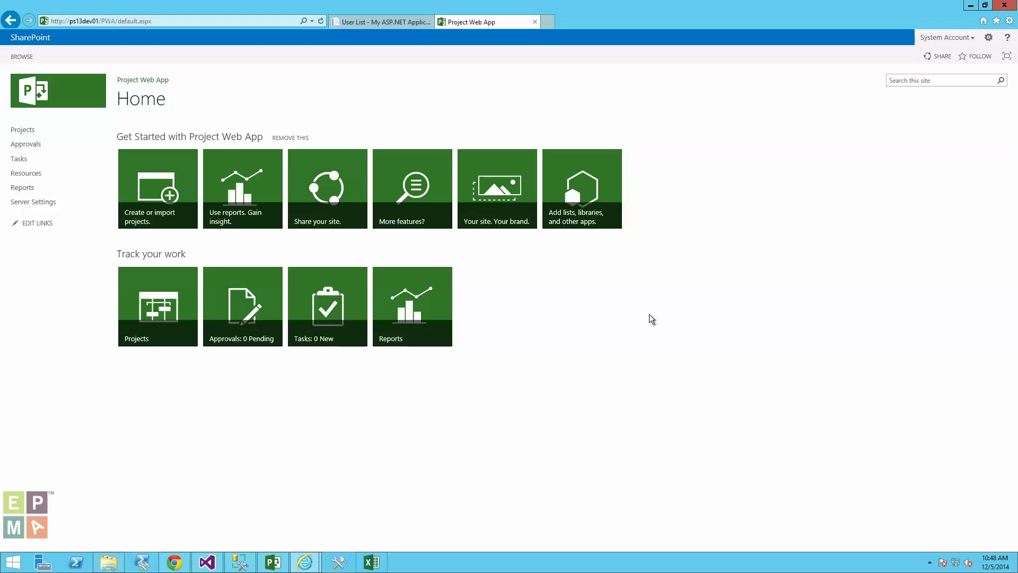
# Open the Project Center to view the list of projects.
pyautogui.click(21, 131)
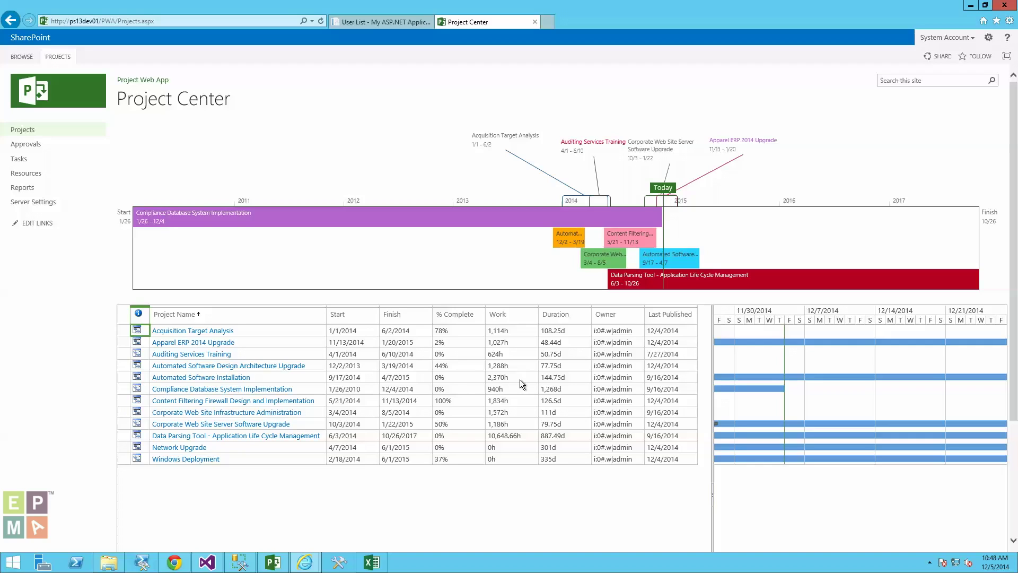
# Switch to Excel, create a blank workbook and select cell A1.
pyautogui.click(373, 563)
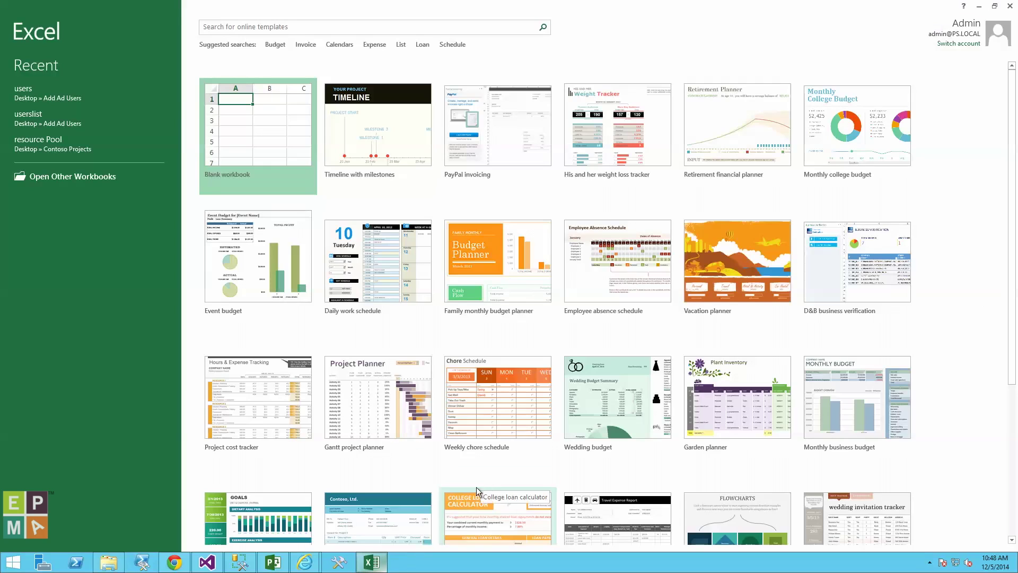
pyautogui.click(257, 113)
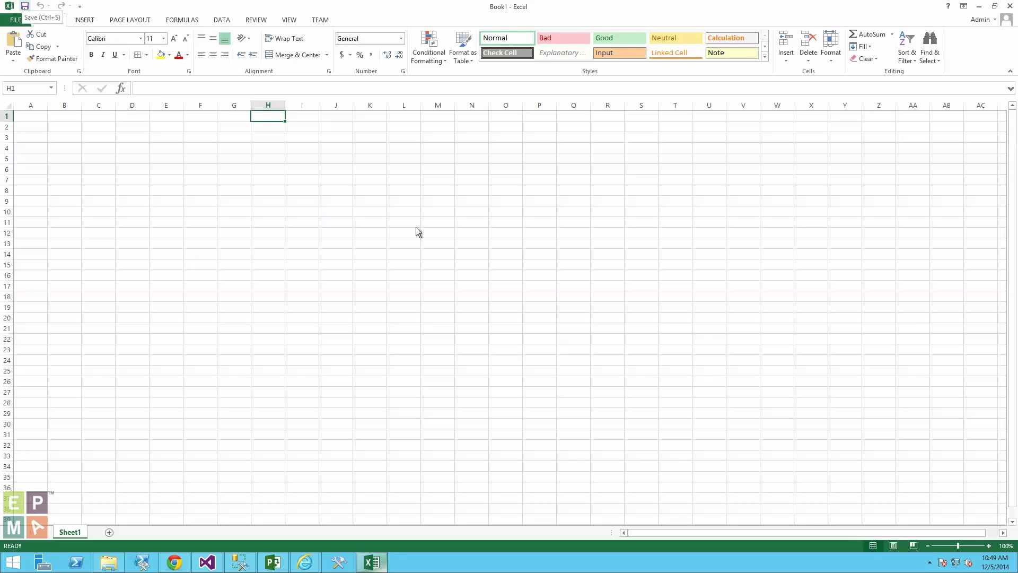
pyautogui.click(554, 264)
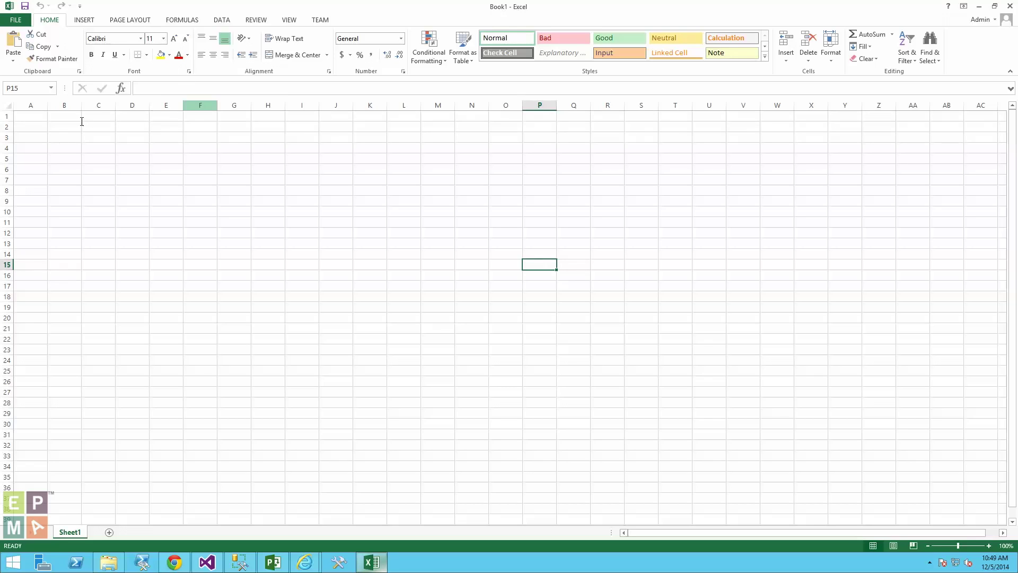
pyautogui.click(44, 118)
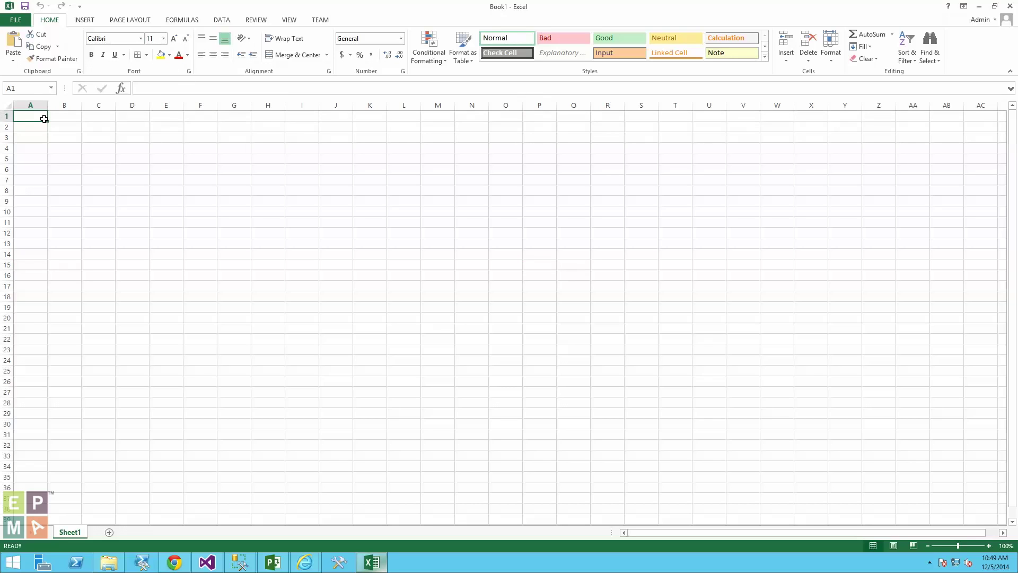
pyautogui.click(223, 22)
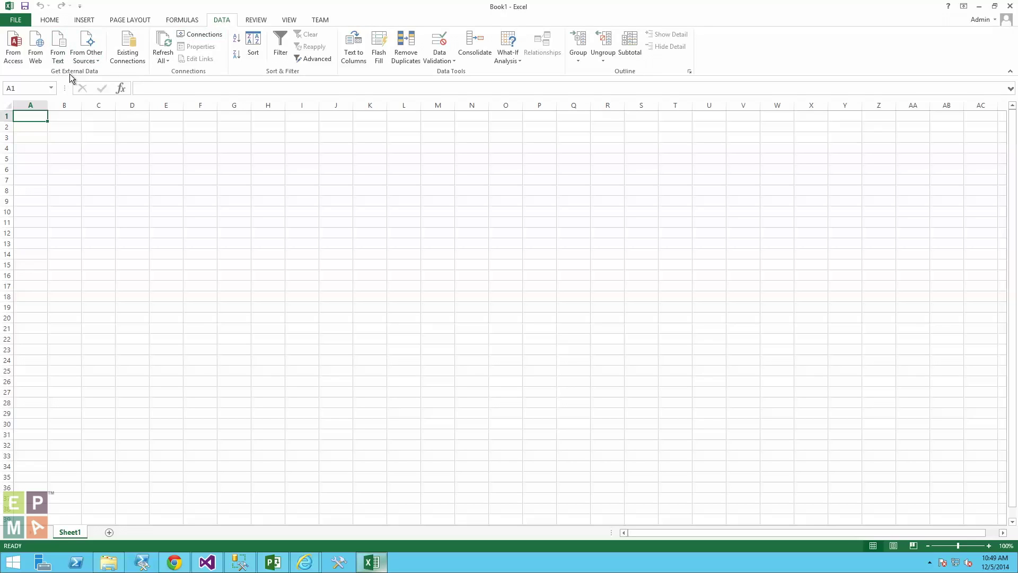
pyautogui.click(99, 59)
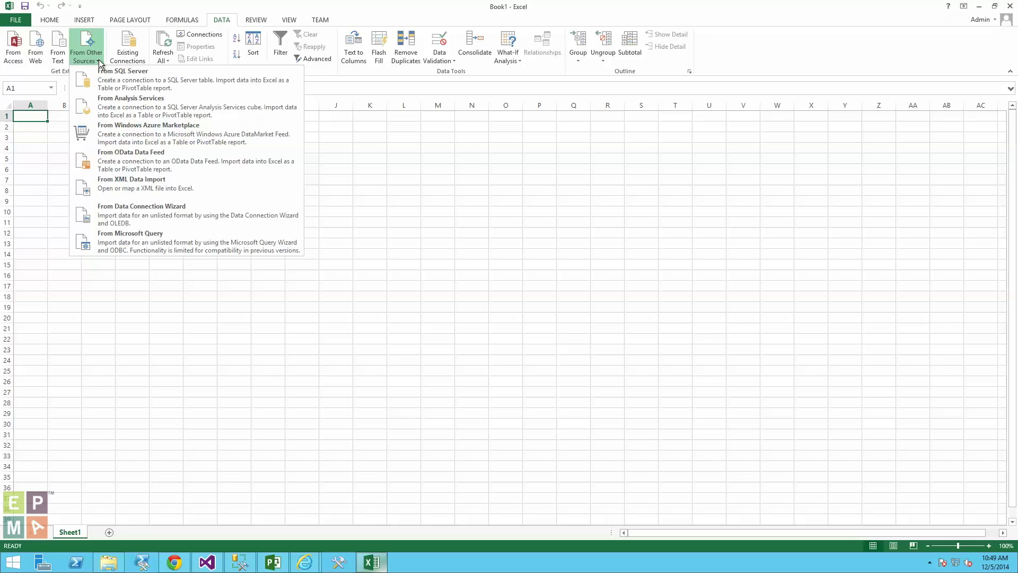
pyautogui.click(119, 160)
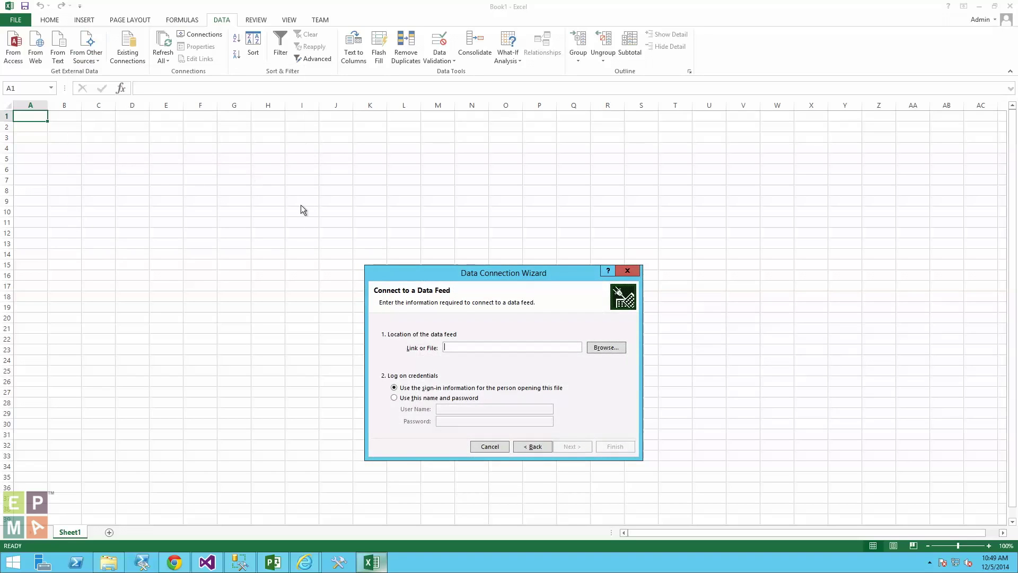
pyautogui.moveTo(534, 266); pyautogui.dragTo(423, 125)
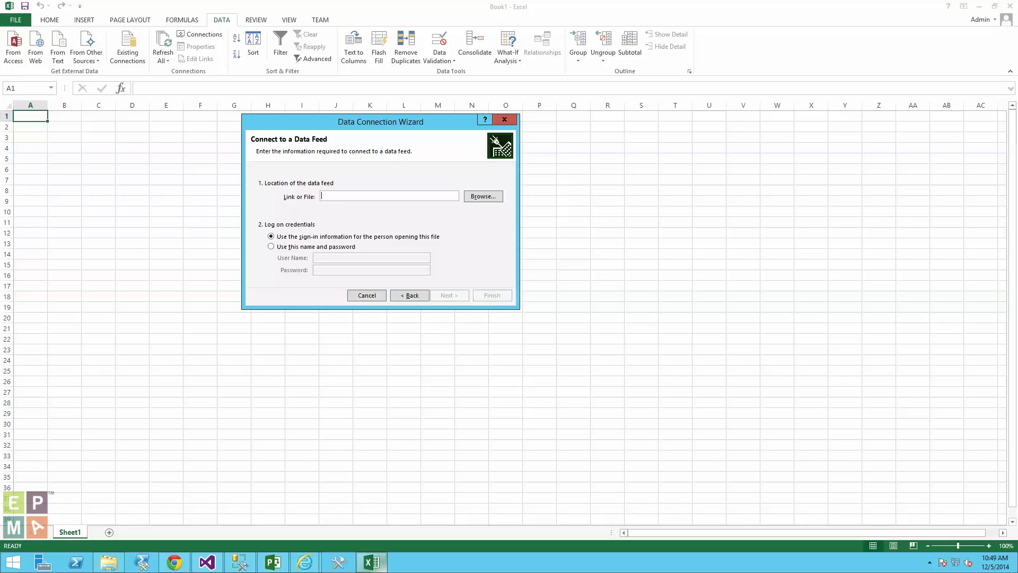
pyautogui.write('http://ps')
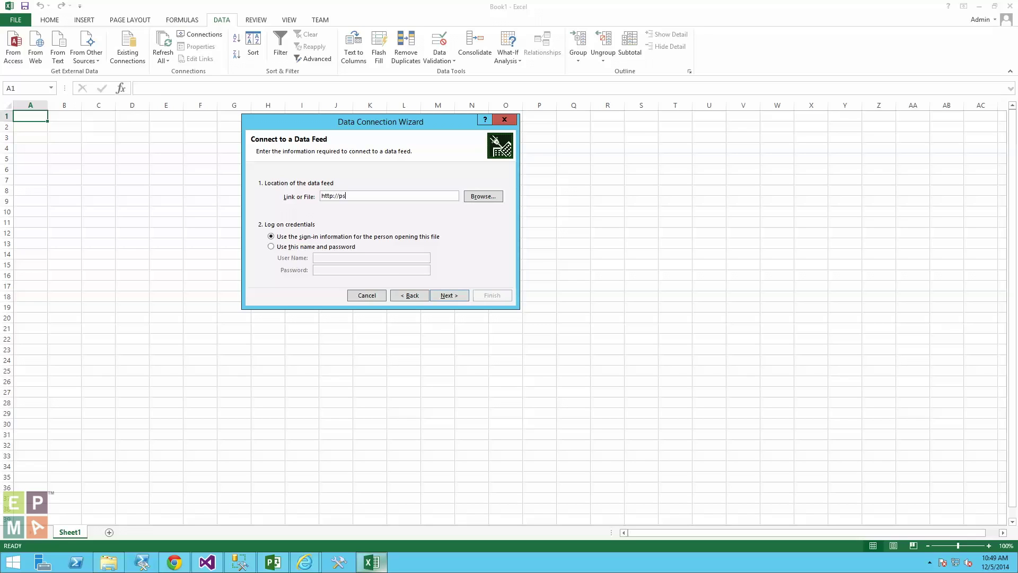
pyautogui.write('13dev01/pwa/_api/ProjectDat')
pyautogui.moveTo(382, 196); pyautogui.dragTo(340, 195)
pyautogui.moveTo(286, 163); pyautogui.dragTo(273, 173)
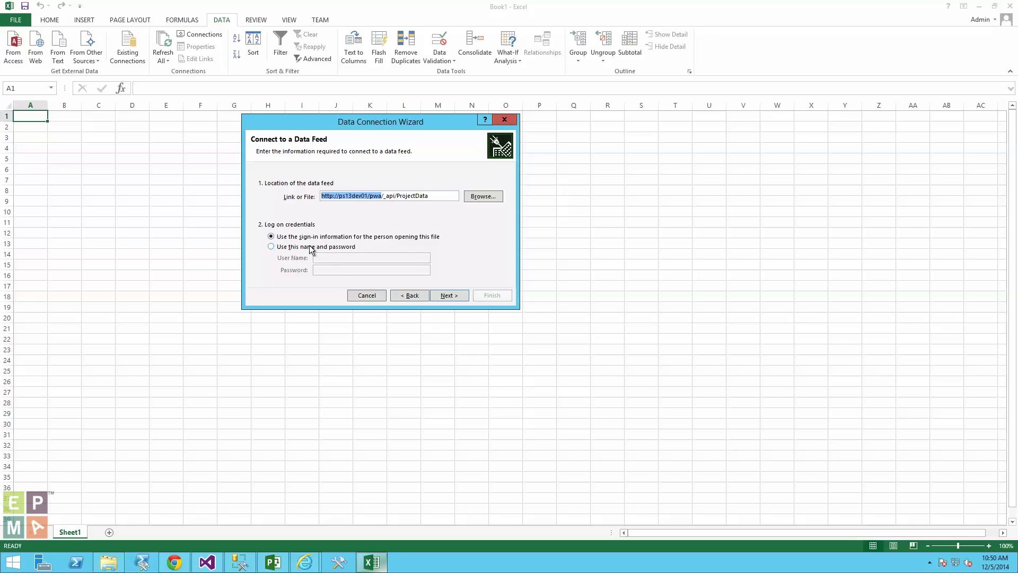
pyautogui.click(440, 295)
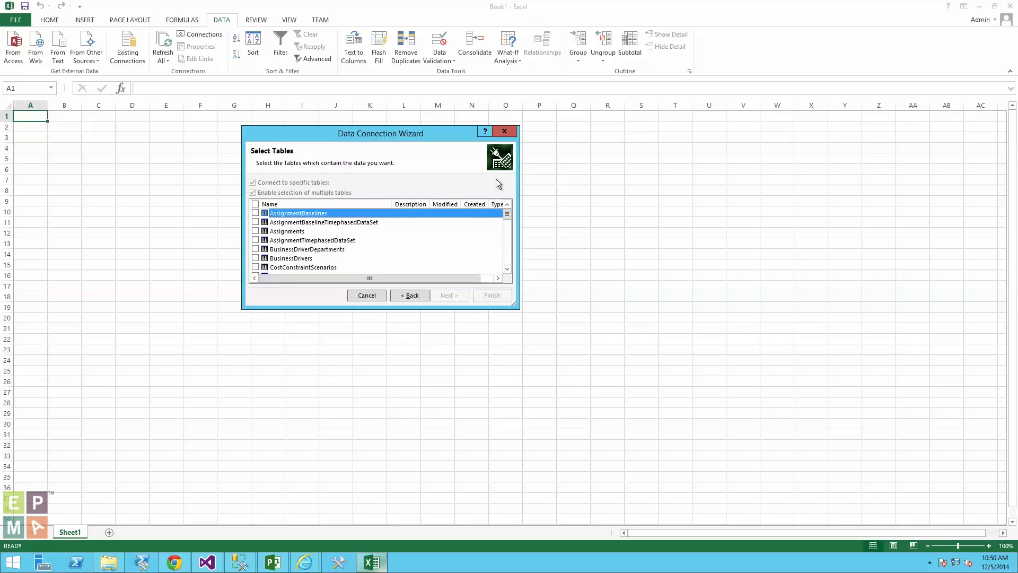
# Select the Projects table from the data feed and finish the connection, replacing the existing connection file.
pyautogui.moveTo(430, 134); pyautogui.dragTo(420, 57)
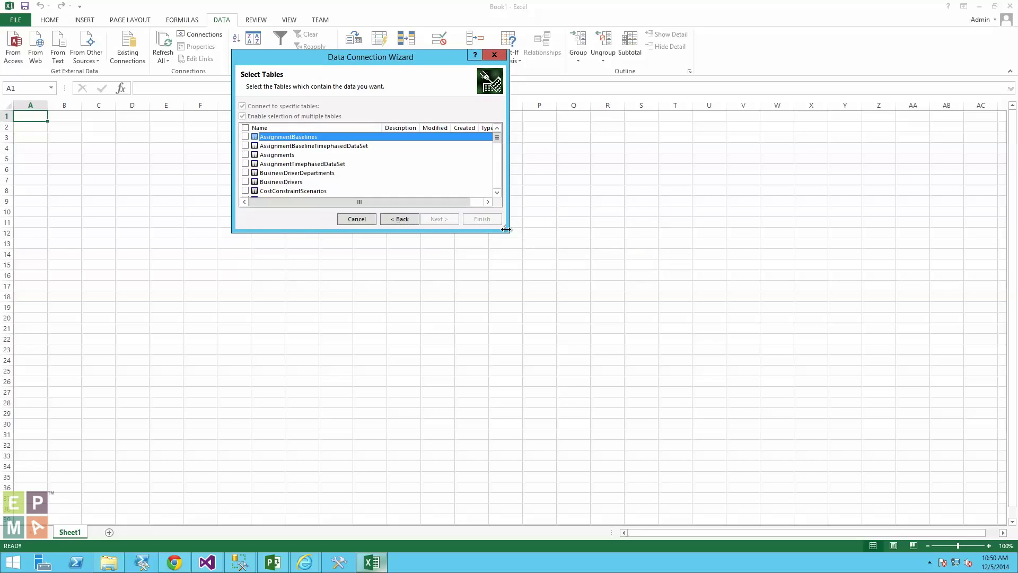
pyautogui.moveTo(506, 231); pyautogui.dragTo(518, 489)
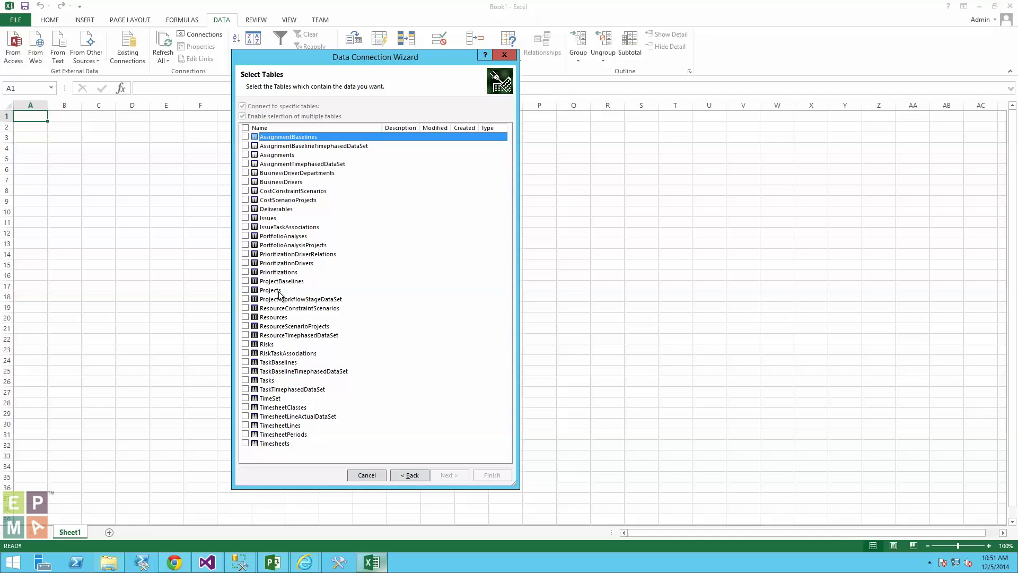
pyautogui.click(246, 290)
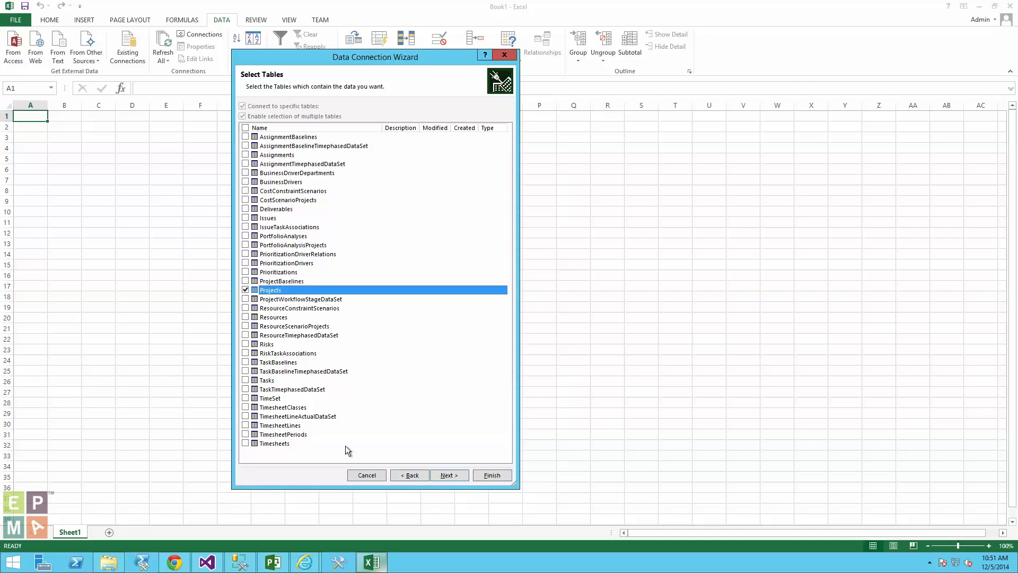
pyautogui.click(491, 475)
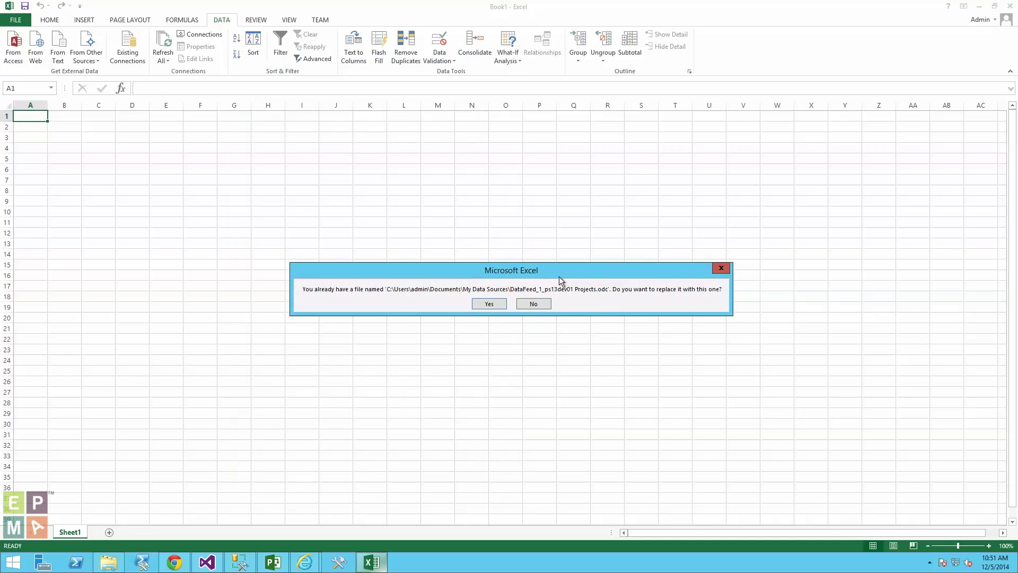
pyautogui.moveTo(559, 276); pyautogui.dragTo(528, 247)
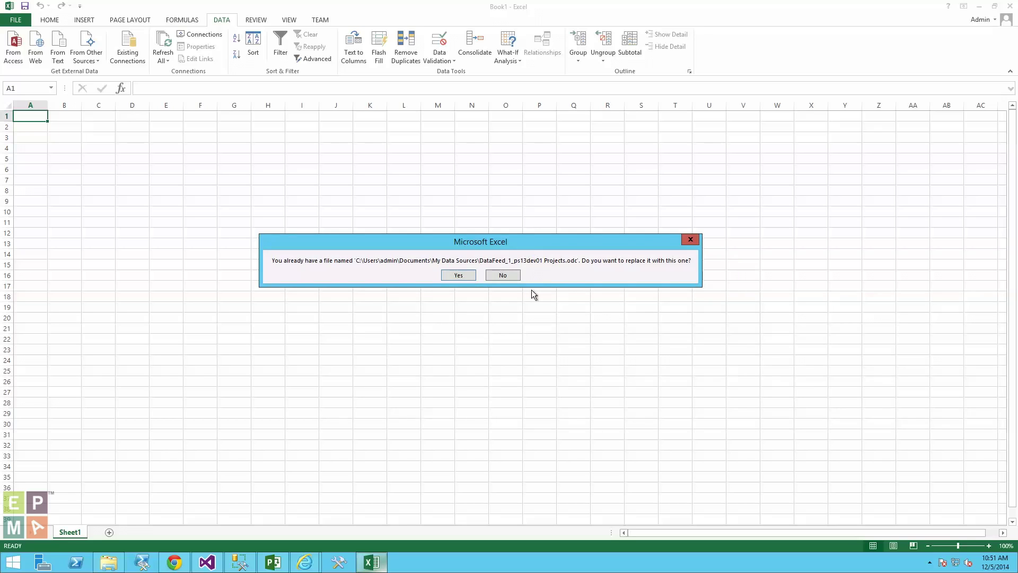
pyautogui.click(465, 275)
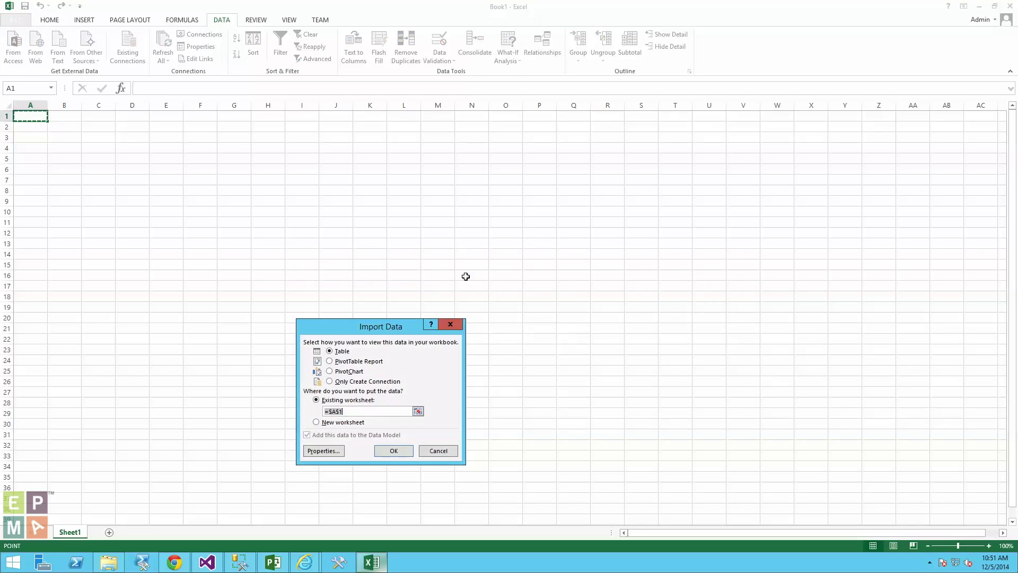
# Import the data as a PivotTable Report in the existing worksheet at cell A1.
pyautogui.moveTo(406, 327); pyautogui.dragTo(395, 159)
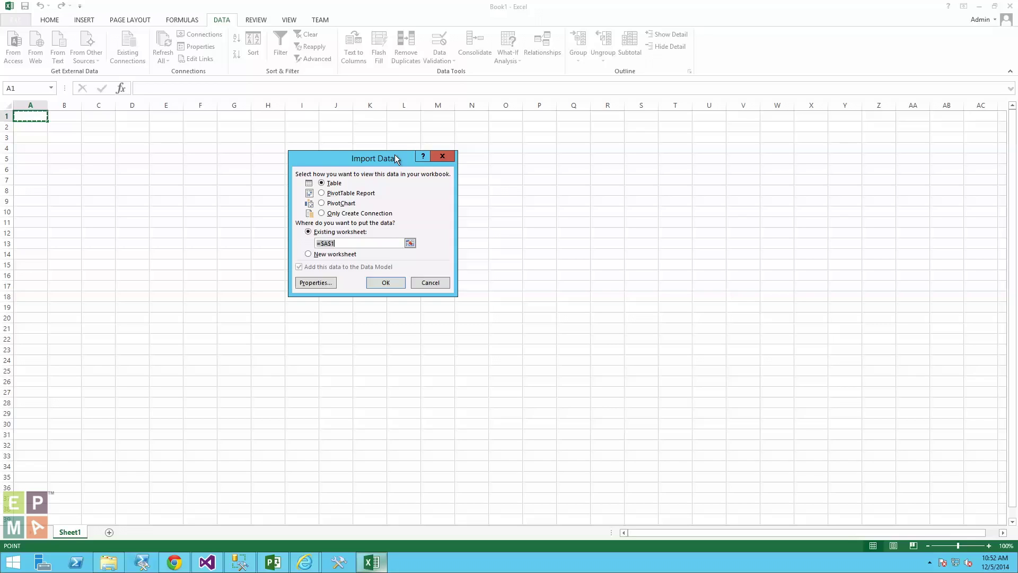
pyautogui.click(322, 194)
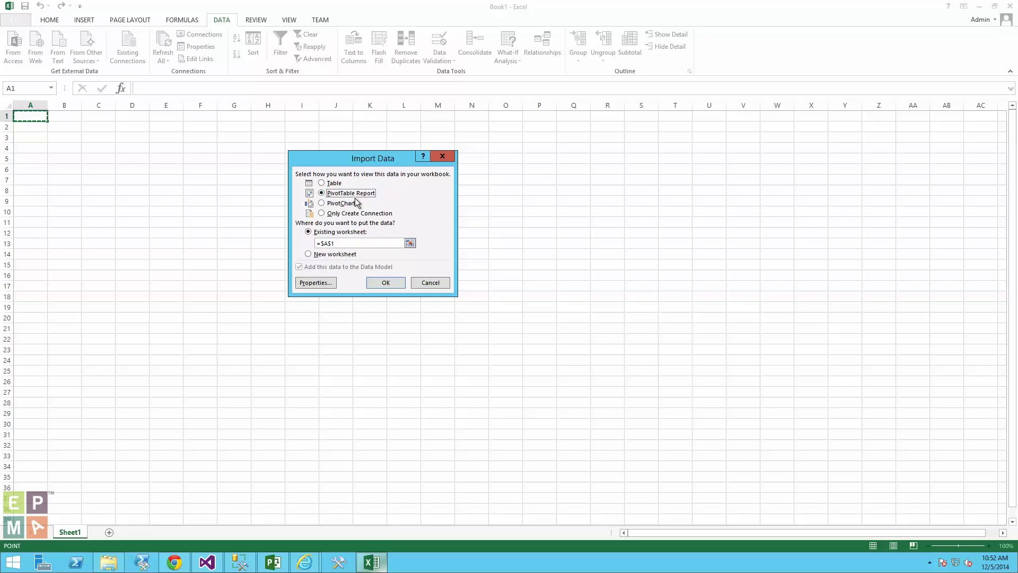
pyautogui.click(386, 284)
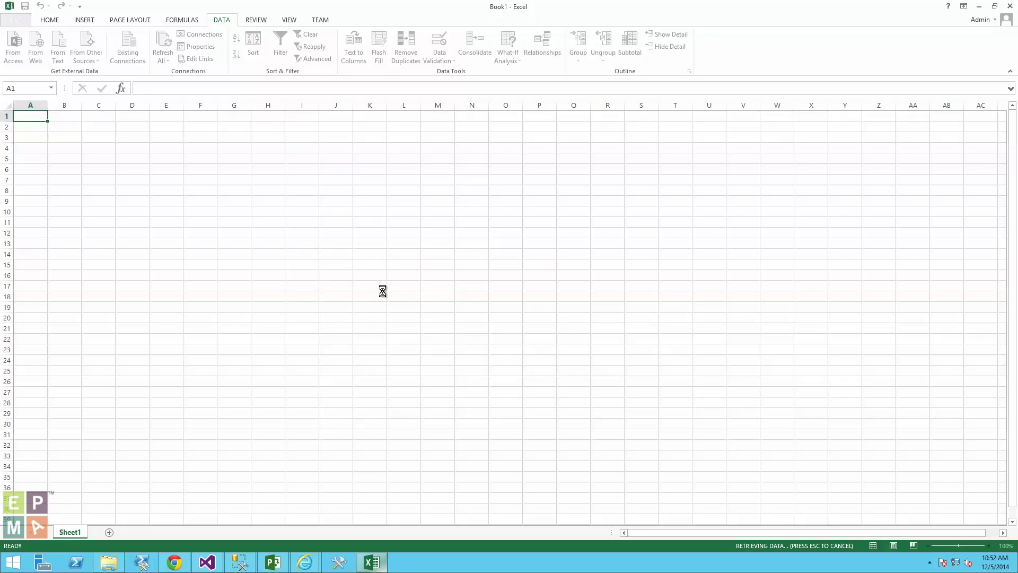
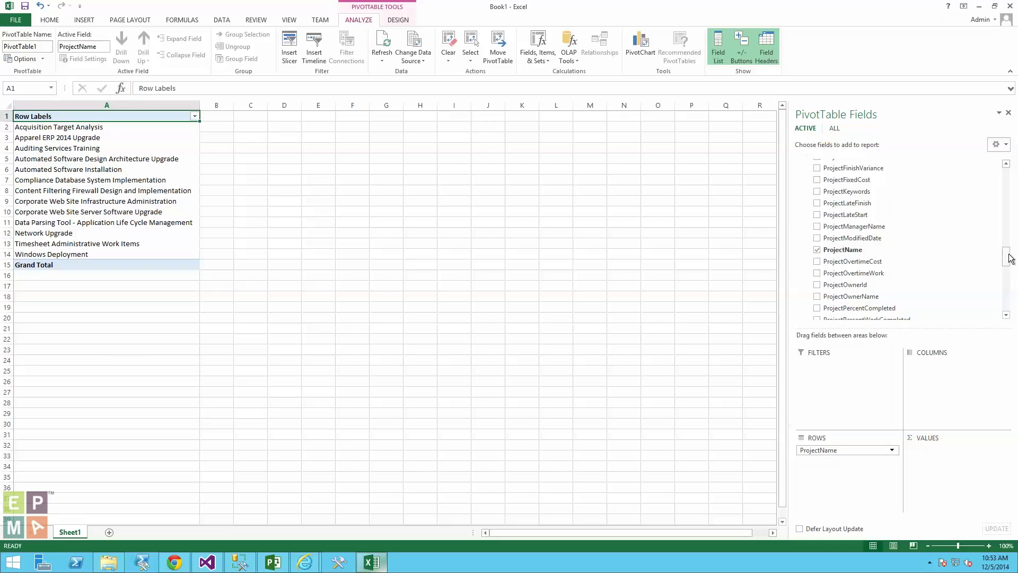
# Add ProjectStartDate and ProjectFinishDate as PivotTable row fields below ProjectName.
pyautogui.moveTo(1004, 249); pyautogui.dragTo(988, 281)
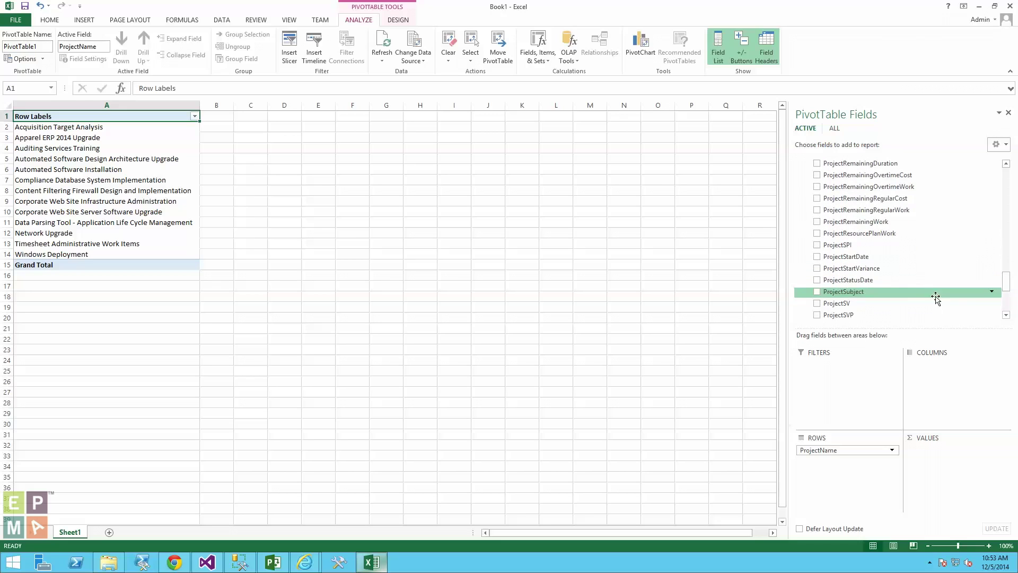
pyautogui.click(818, 257)
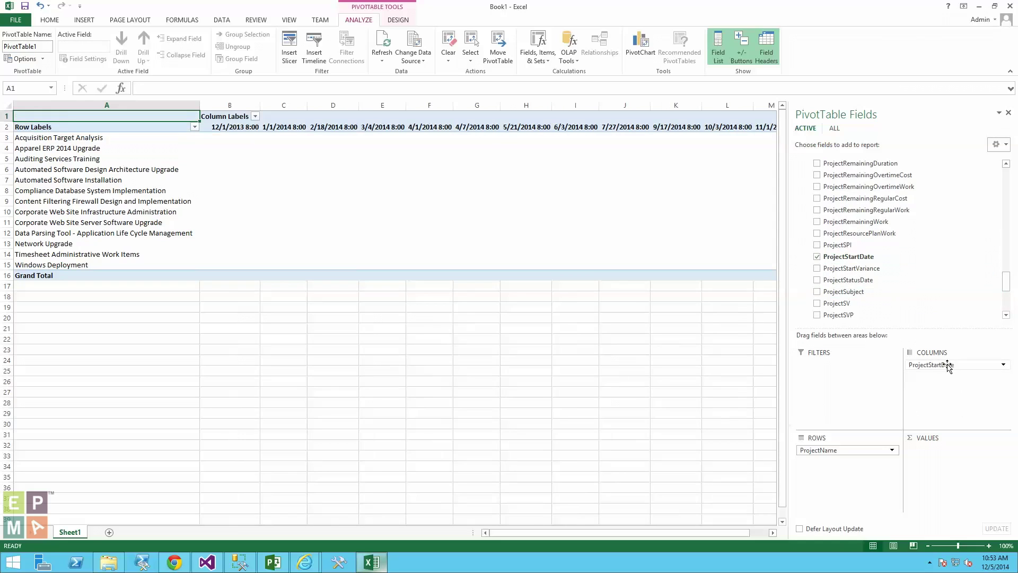
pyautogui.moveTo(947, 366); pyautogui.dragTo(844, 460)
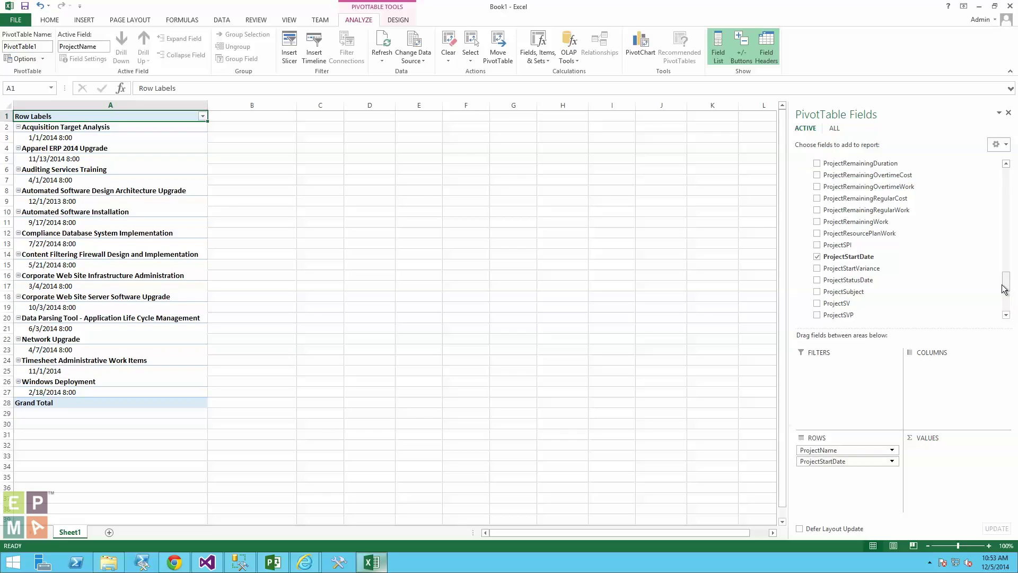
pyautogui.moveTo(1008, 289); pyautogui.dragTo(1007, 244)
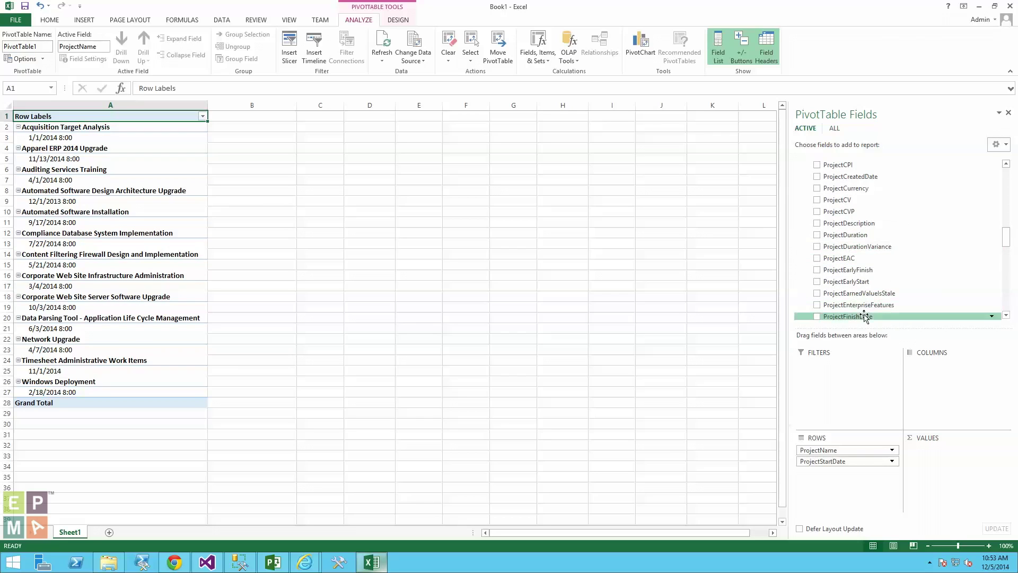
pyautogui.moveTo(825, 321); pyautogui.dragTo(832, 483)
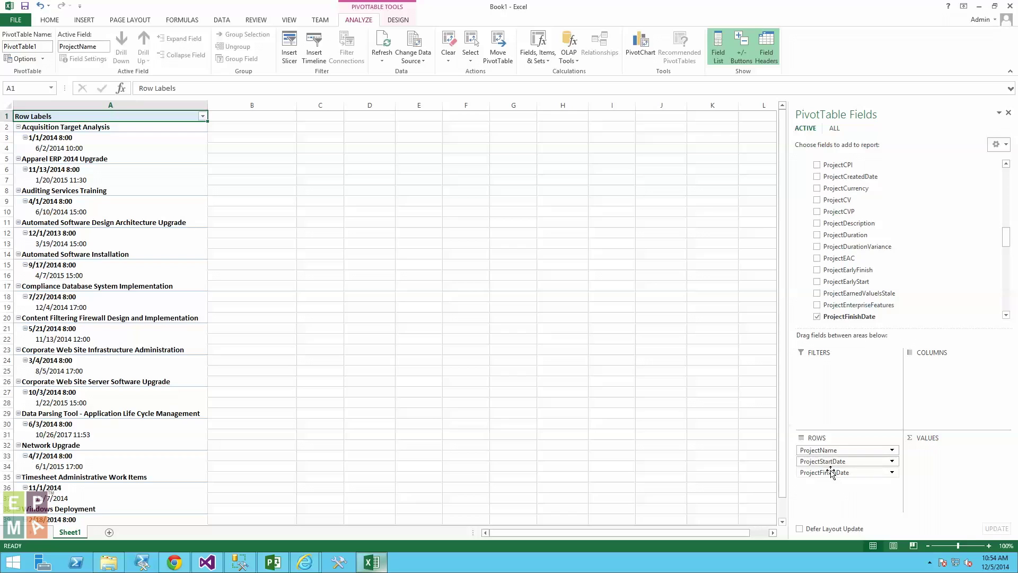
# Add ProjectWork and ProjectActualWork to the PivotTable as summed value fields.
pyautogui.moveTo(1009, 249); pyautogui.dragTo(993, 300)
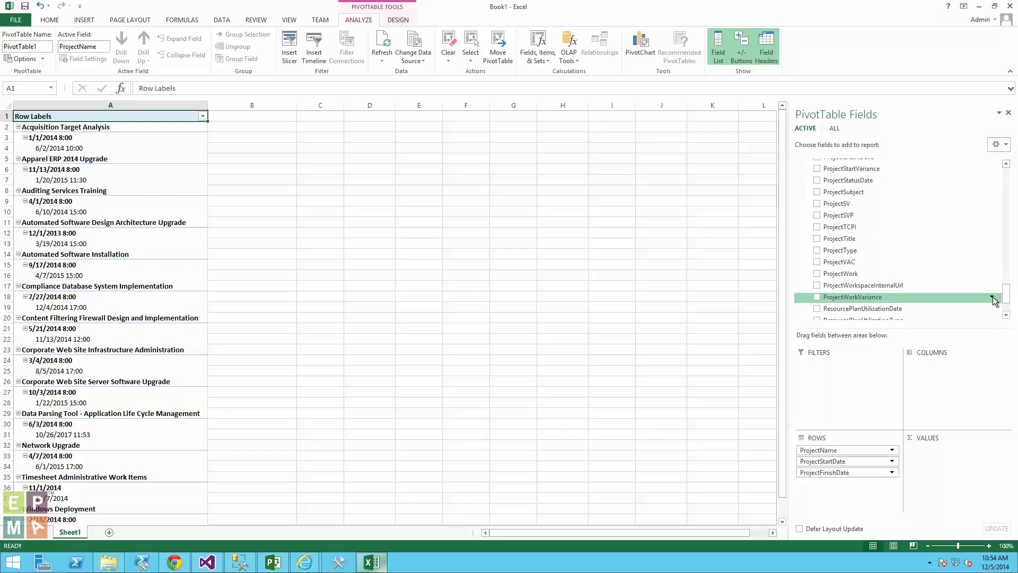
pyautogui.click(816, 273)
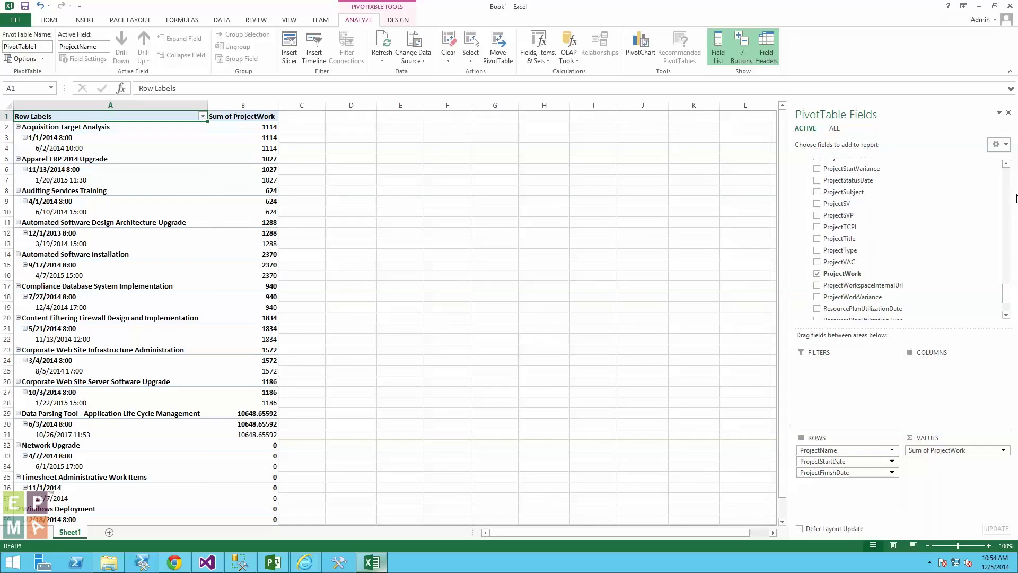
pyautogui.moveTo(1007, 294); pyautogui.dragTo(1005, 211)
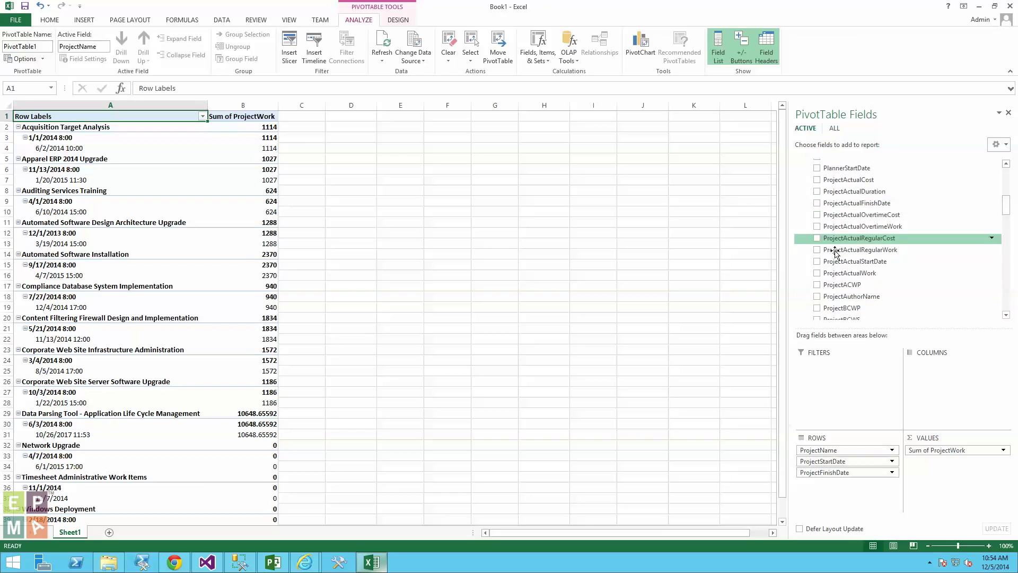
pyautogui.click(816, 272)
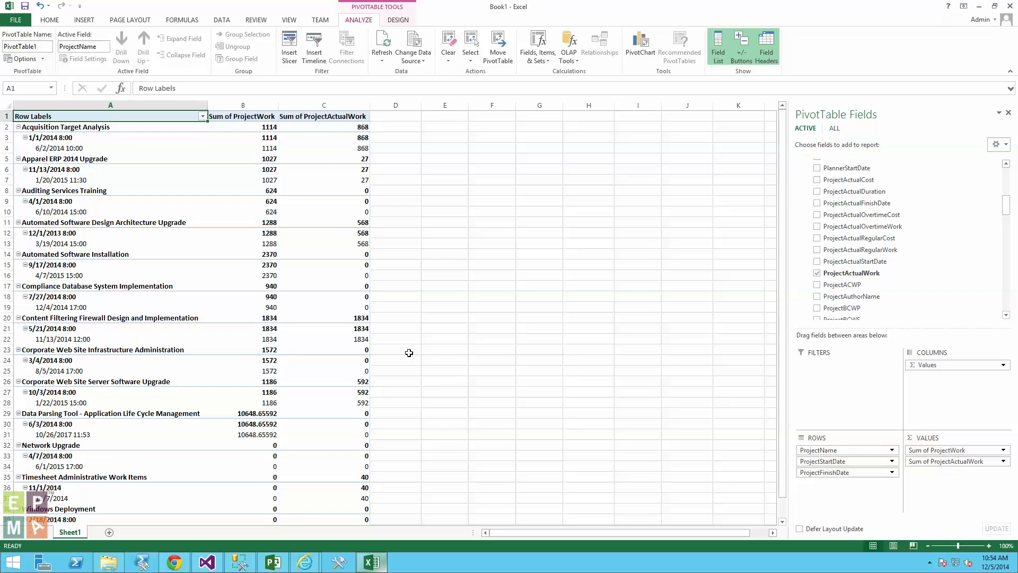
# Set the PivotTable to not show subtotals.
pyautogui.click(397, 20)
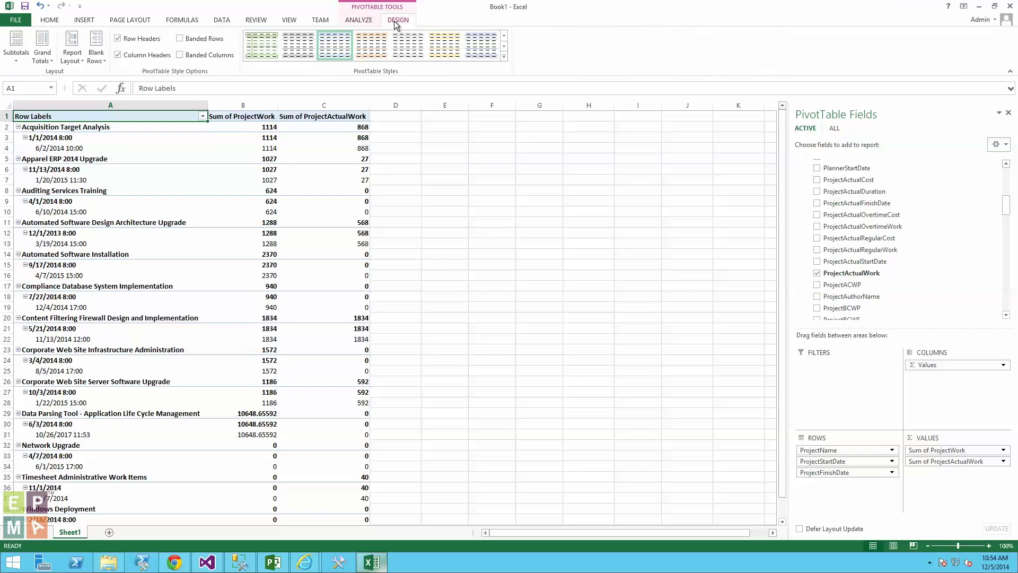
pyautogui.click(17, 53)
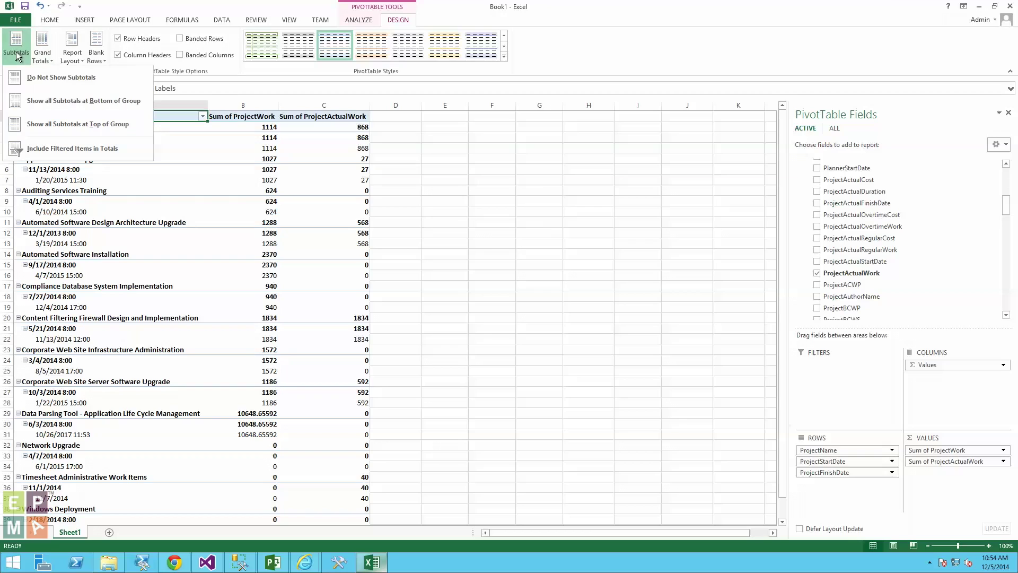
pyautogui.click(83, 80)
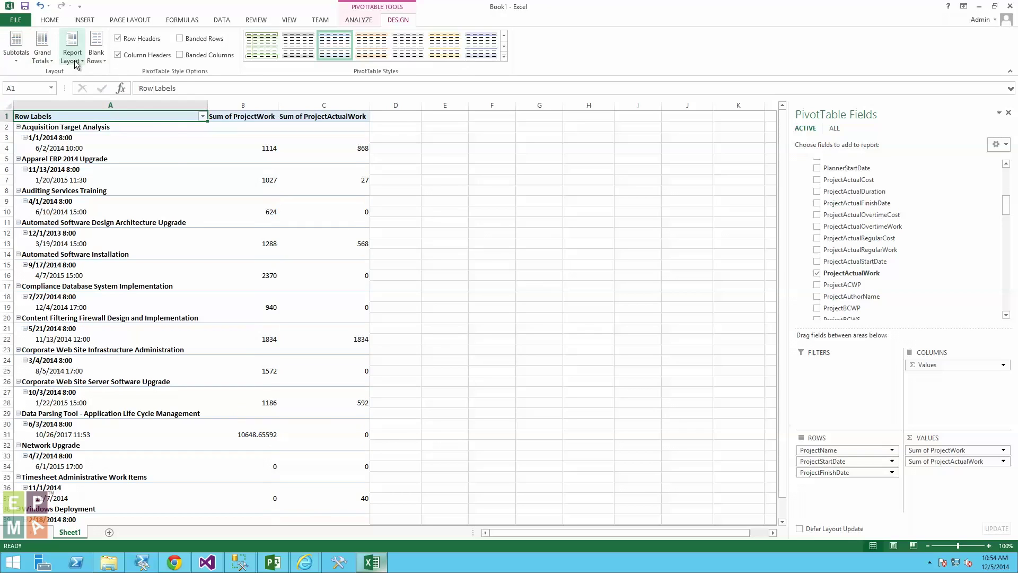
# Show the PivotTable in tabular form and hide its expand/collapse buttons.
pyautogui.click(75, 61)
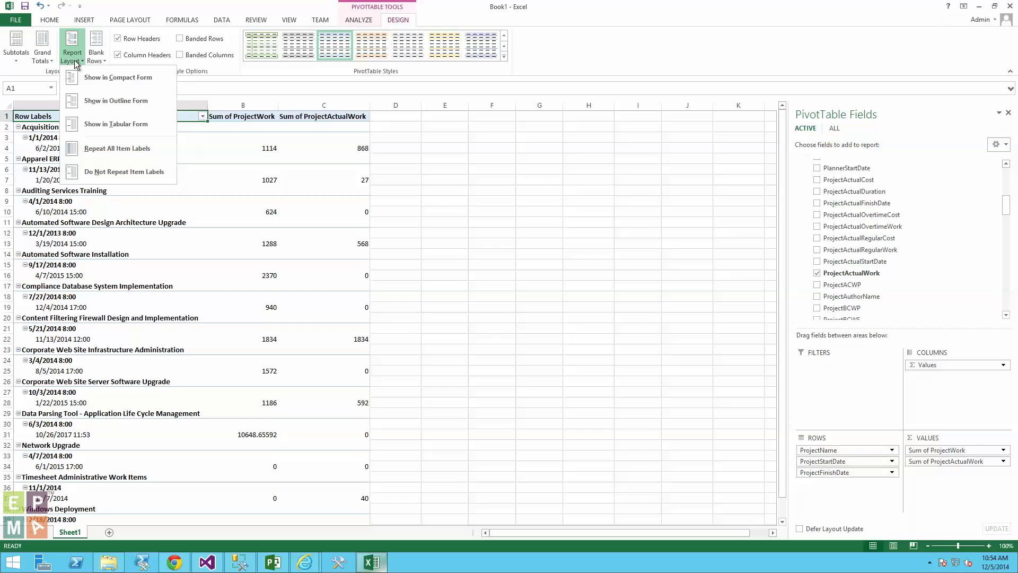
pyautogui.click(116, 127)
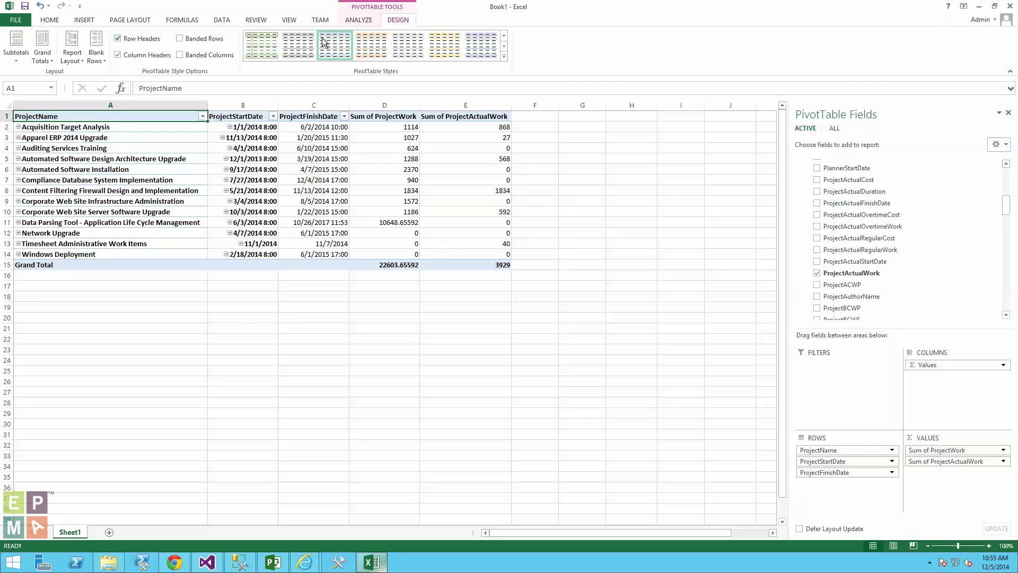
pyautogui.click(358, 20)
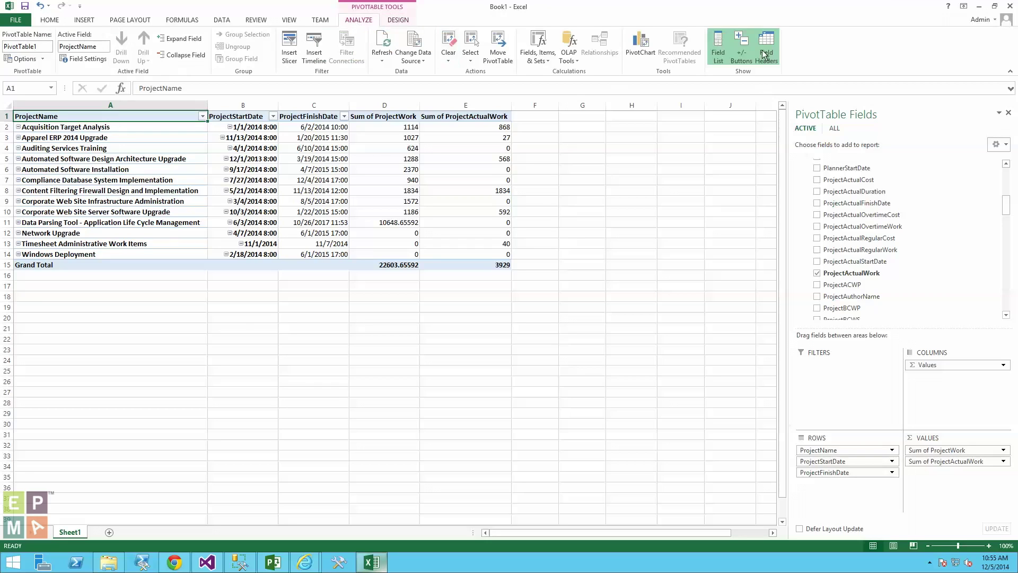
pyautogui.click(742, 47)
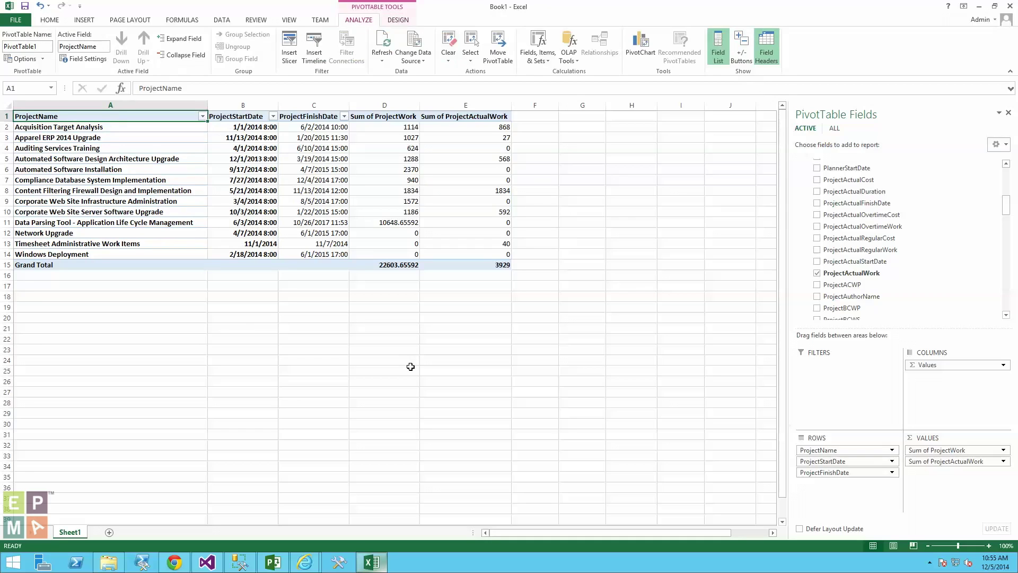
pyautogui.click(72, 134)
pyautogui.click(259, 150)
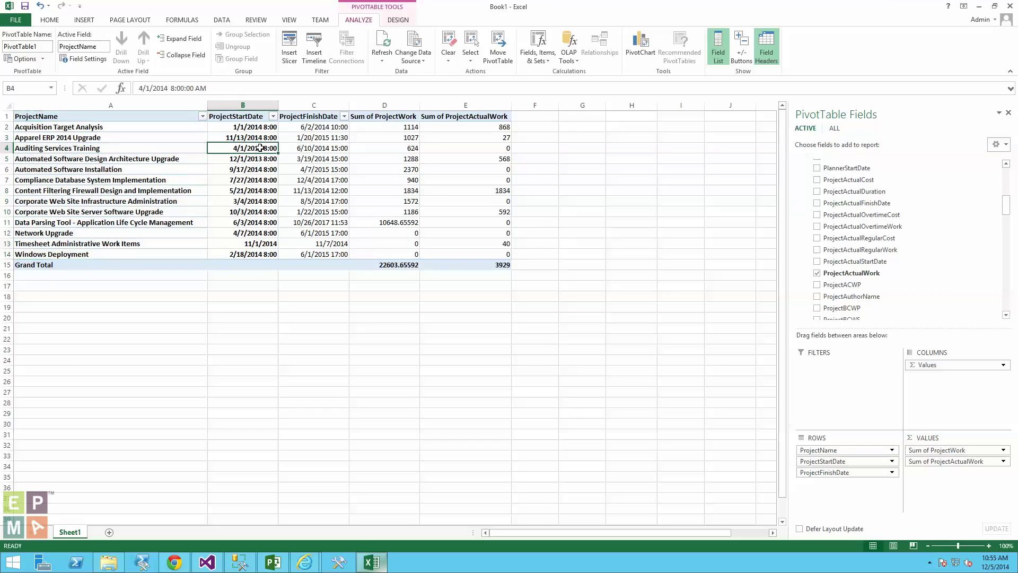
pyautogui.click(280, 151)
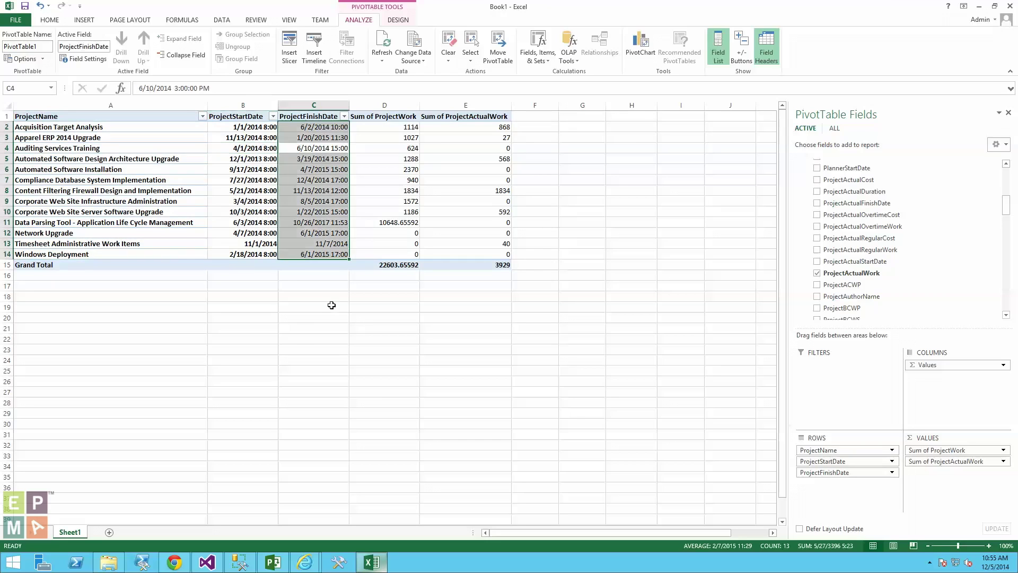
pyautogui.click(414, 170)
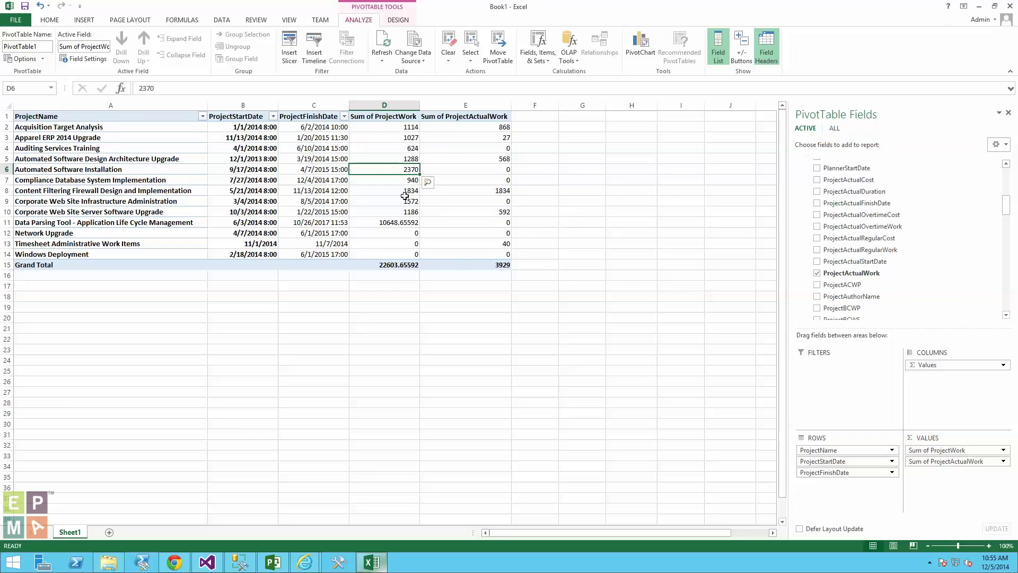
pyautogui.click(329, 177)
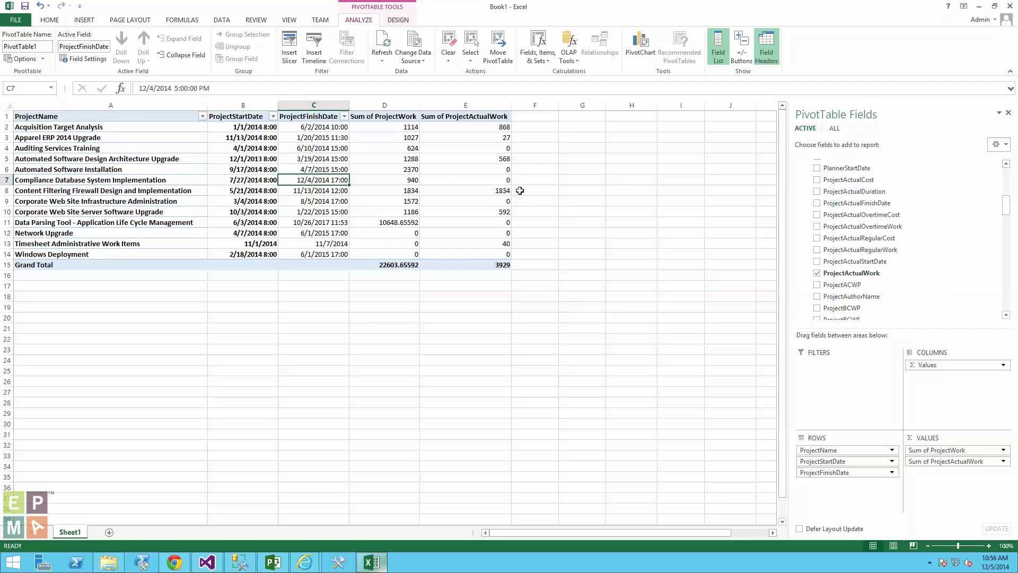
pyautogui.click(109, 532)
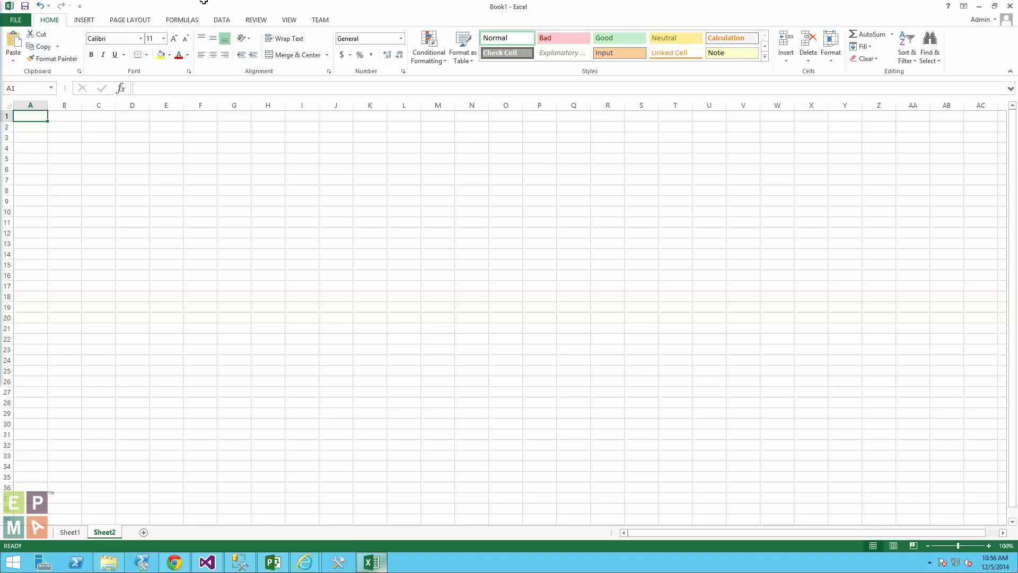
pyautogui.click(223, 20)
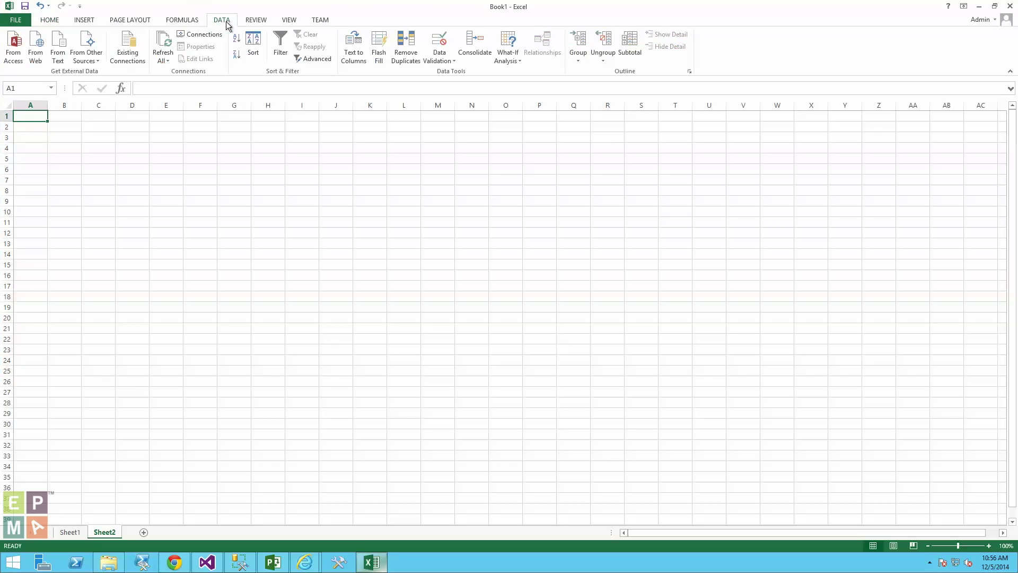
pyautogui.click(88, 60)
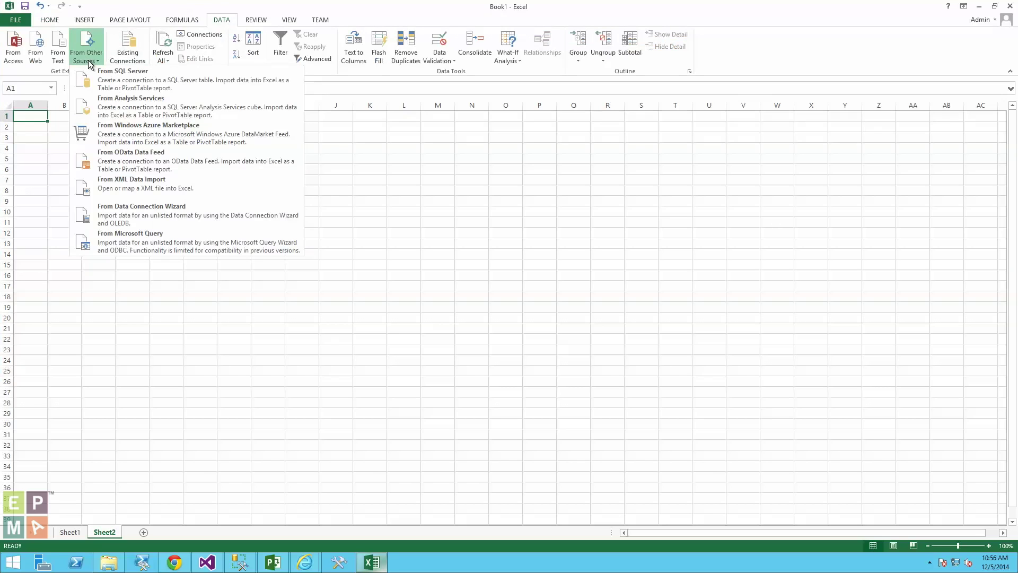
pyautogui.click(133, 168)
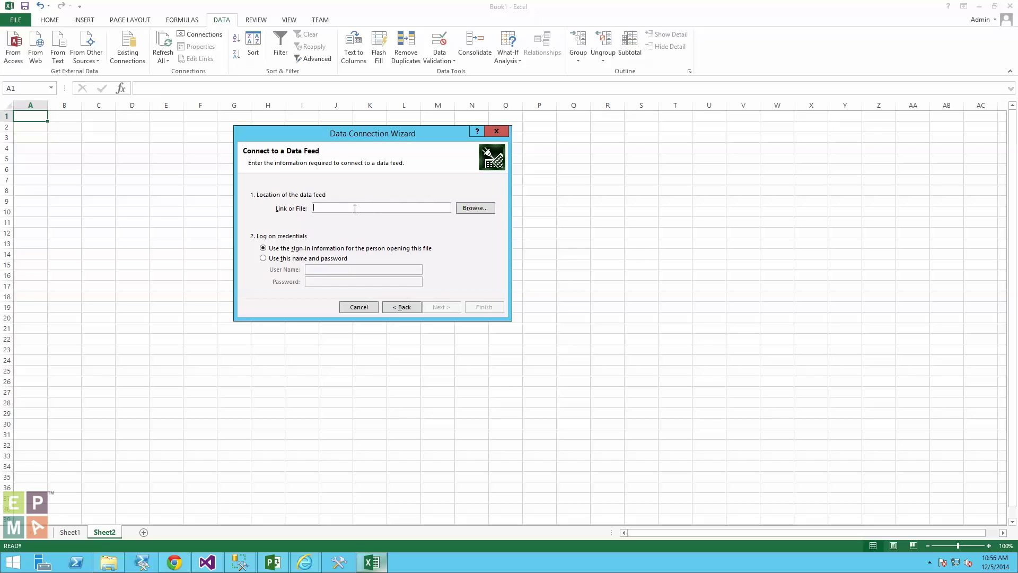
pyautogui.write('http://ps13dev01/PWA/_api/ProjectData')
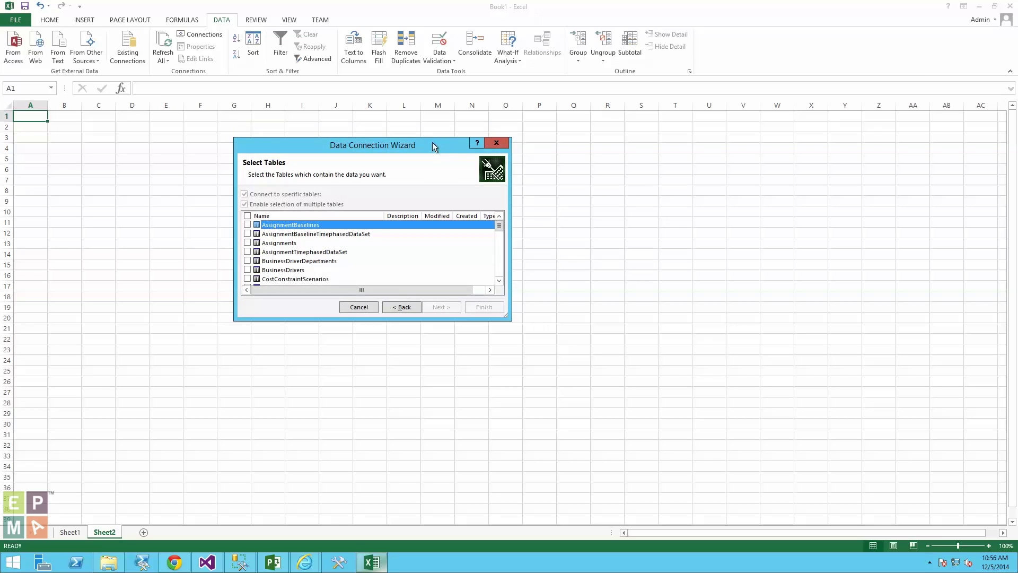
# Select the Projects table from the feed and finish the connection, replacing the existing connection file.
pyautogui.moveTo(431, 144); pyautogui.dragTo(403, 68)
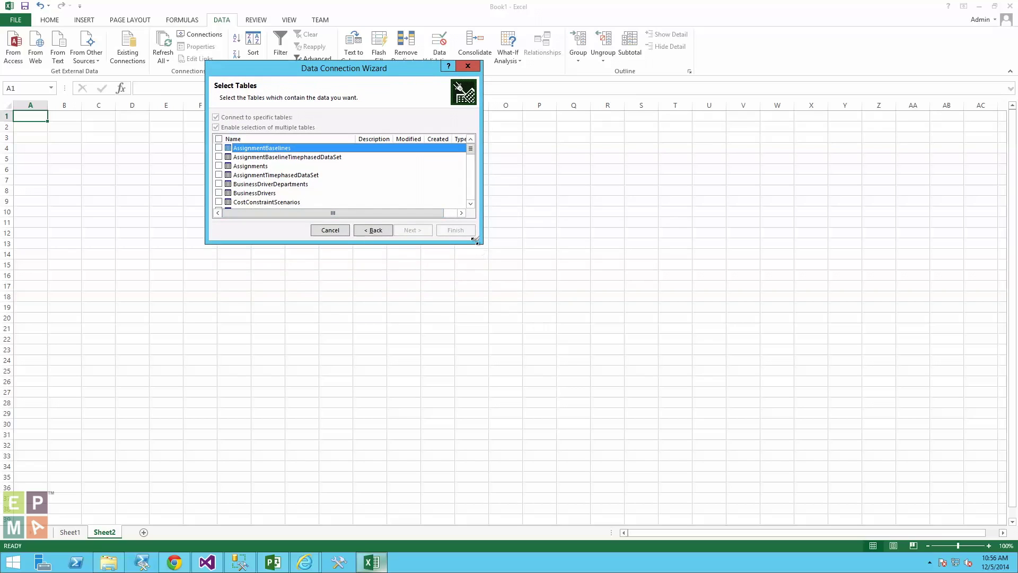
pyautogui.moveTo(474, 240); pyautogui.dragTo(495, 469)
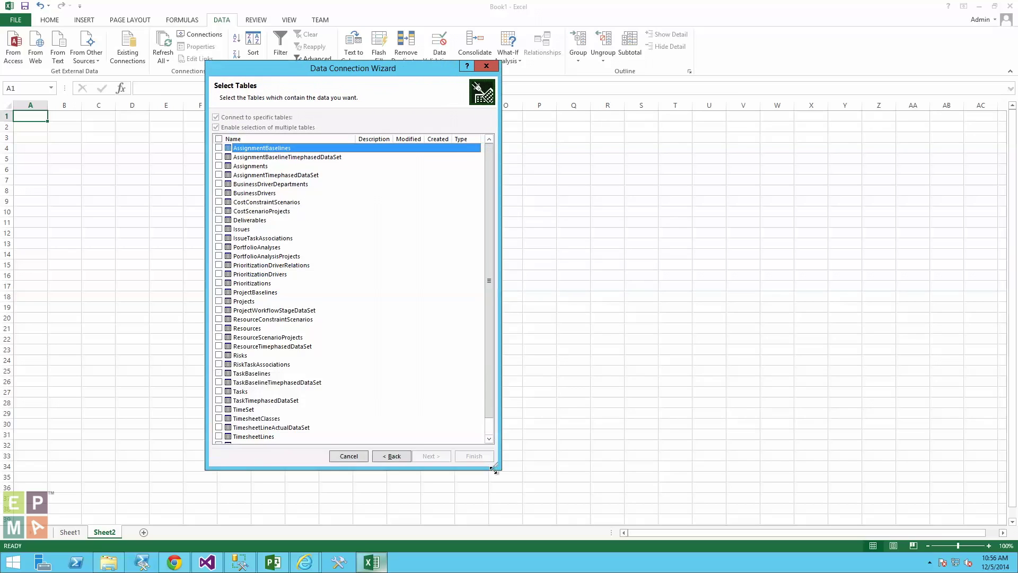
pyautogui.click(219, 301)
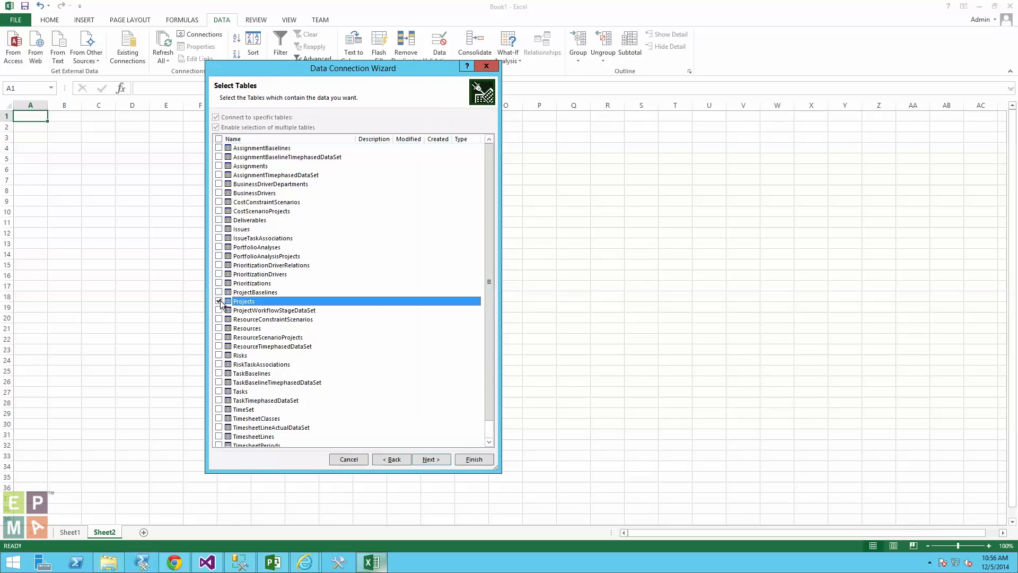
pyautogui.click(469, 458)
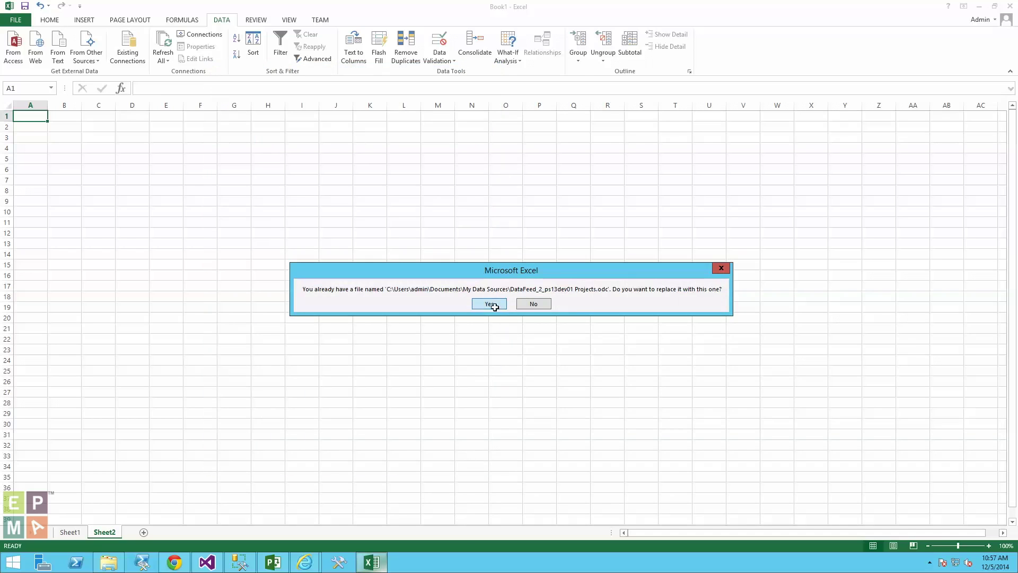
pyautogui.click(499, 303)
# Import the data as a PivotChart in the existing worksheet at A1 and move the chart to the sheet's upper-left corner.
pyautogui.moveTo(359, 313); pyautogui.dragTo(291, 138)
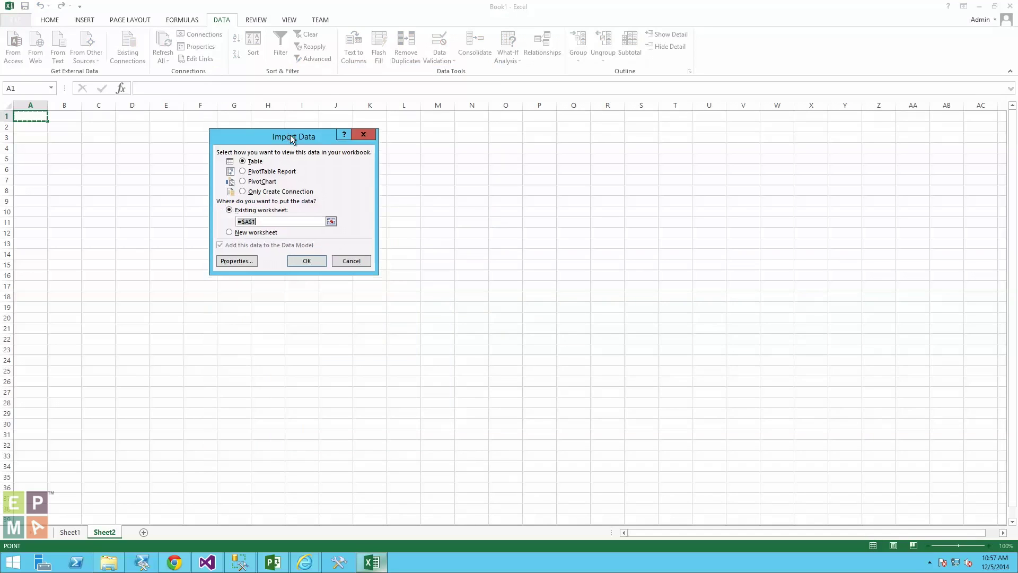
pyautogui.click(243, 181)
pyautogui.click(308, 260)
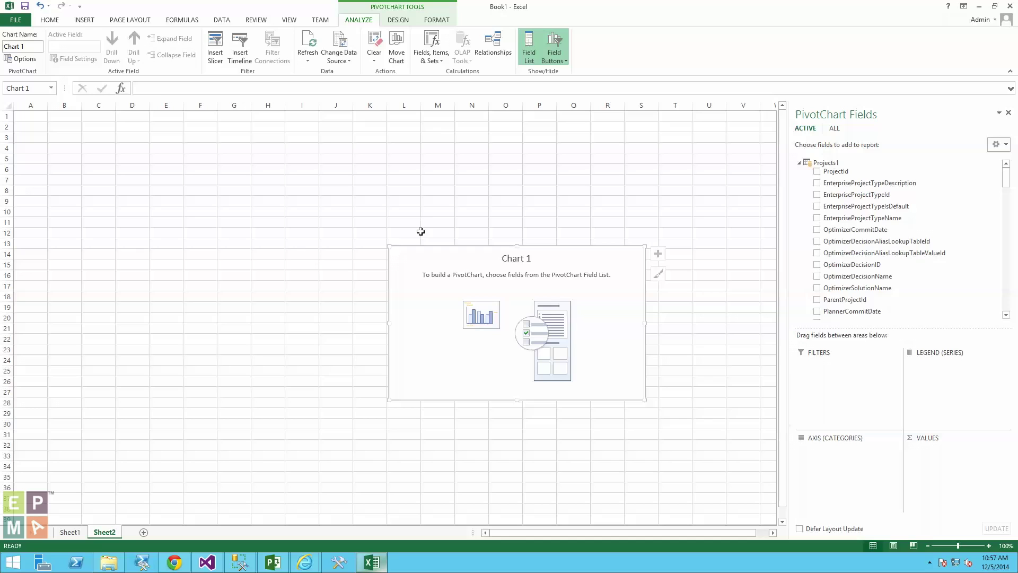
pyautogui.moveTo(414, 246)
pyautogui.mouseDown()
pyautogui.moveTo(82, 111)
pyautogui.moveTo(37, 116)
pyautogui.moveTo(45, 120)
pyautogui.mouseUp()
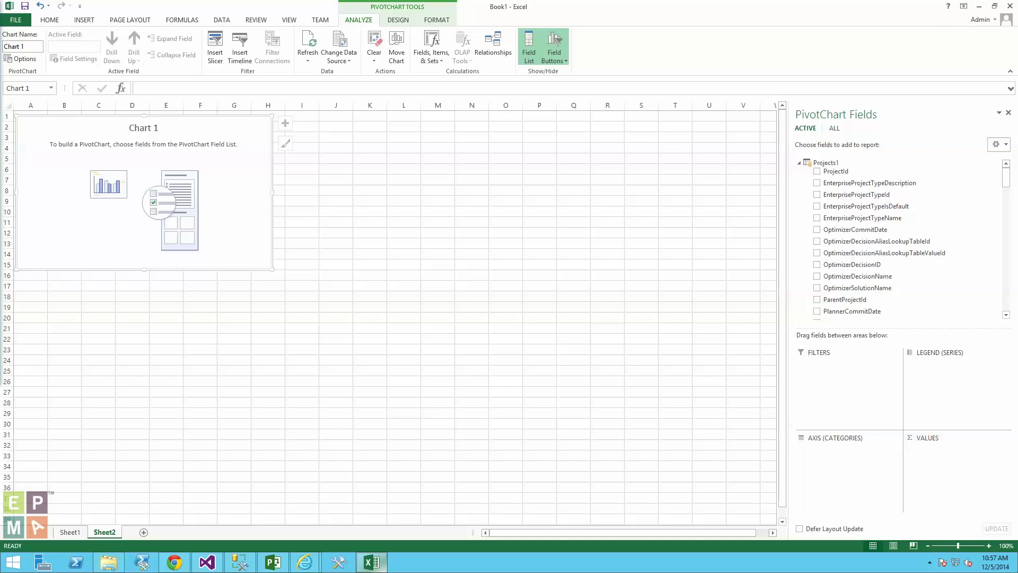
# Plot summed ProjectWork values in the PivotChart with ProjectName as the axis category.
pyautogui.moveTo(1008, 184); pyautogui.dragTo(1002, 263)
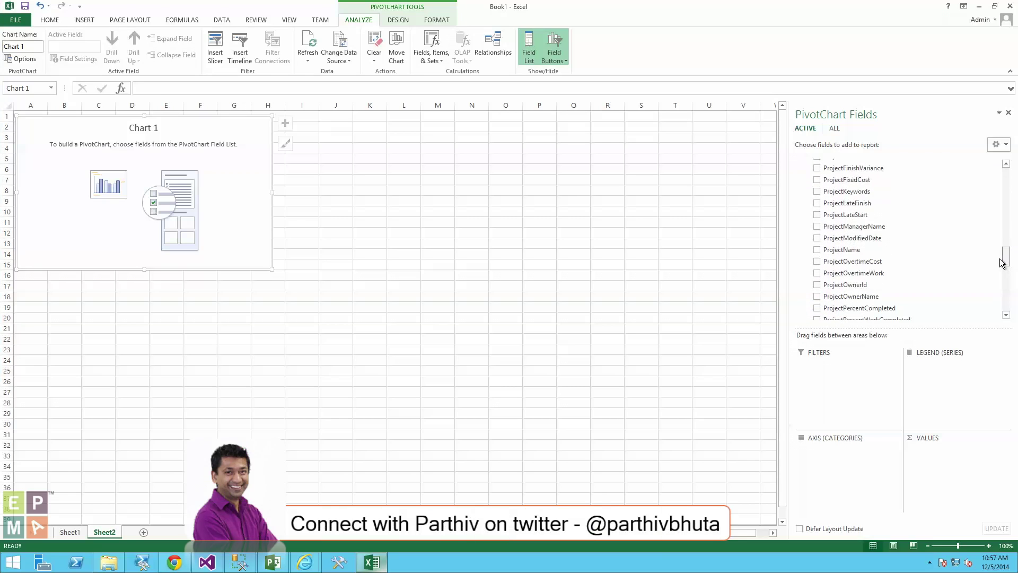
pyautogui.moveTo(849, 249); pyautogui.dragTo(838, 463)
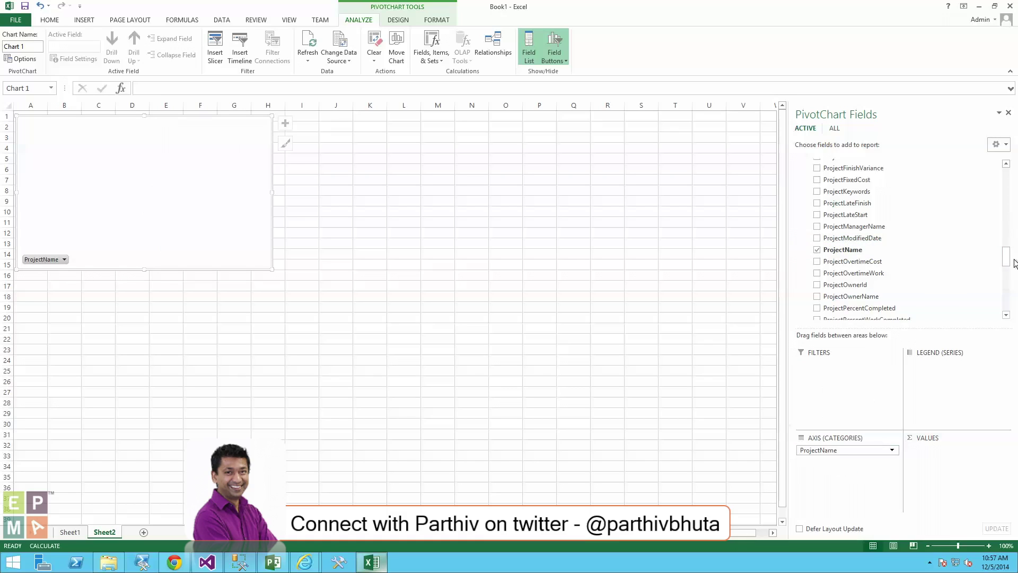
pyautogui.moveTo(1006, 257); pyautogui.dragTo(987, 297)
pyautogui.moveTo(829, 273); pyautogui.dragTo(929, 456)
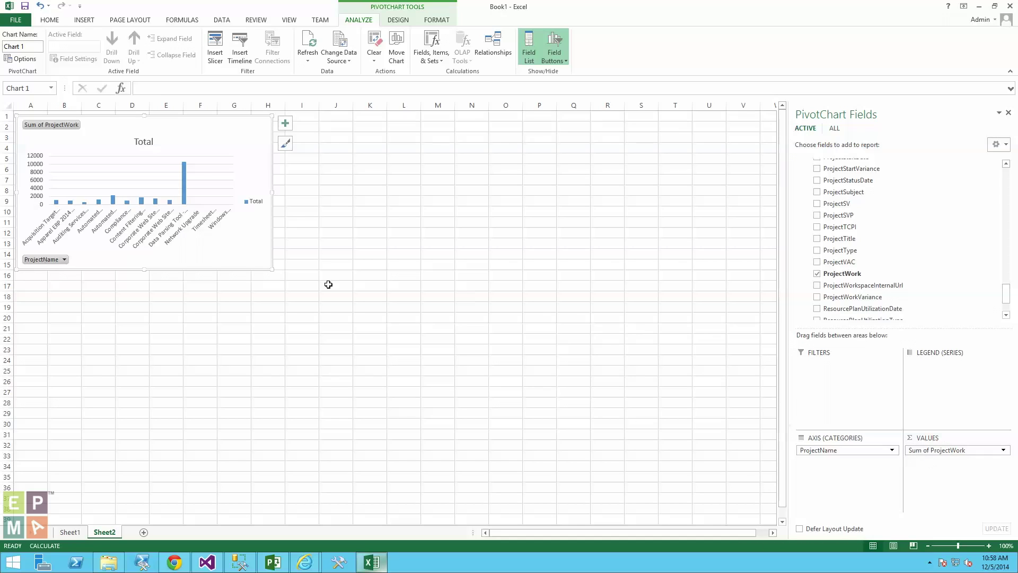
# Enlarge the PivotChart to about column S and row 36, and add ProjectActualWork as a summed value.
pyautogui.moveTo(270, 269); pyautogui.dragTo(638, 484)
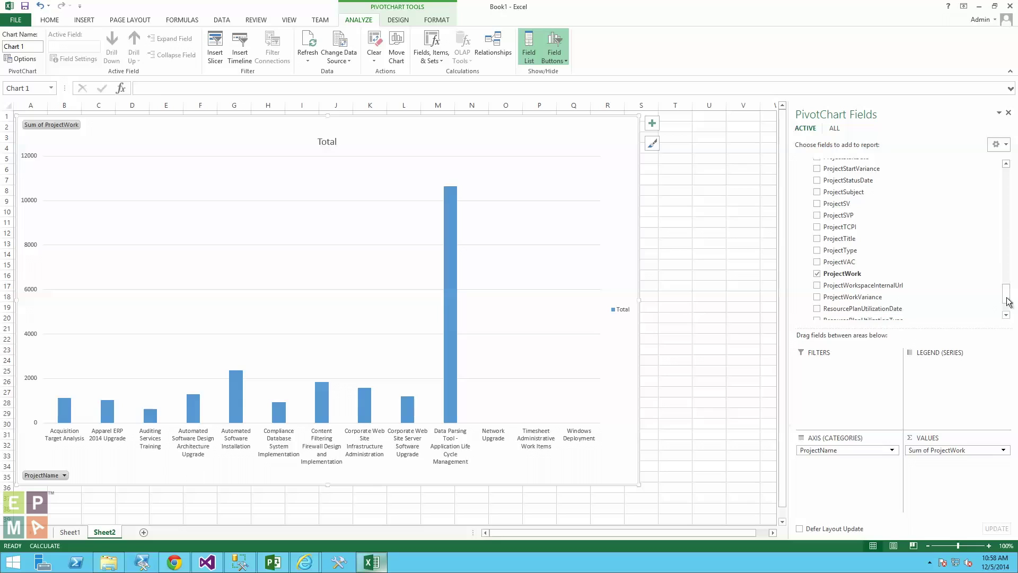
pyautogui.moveTo(1007, 291); pyautogui.dragTo(1002, 211)
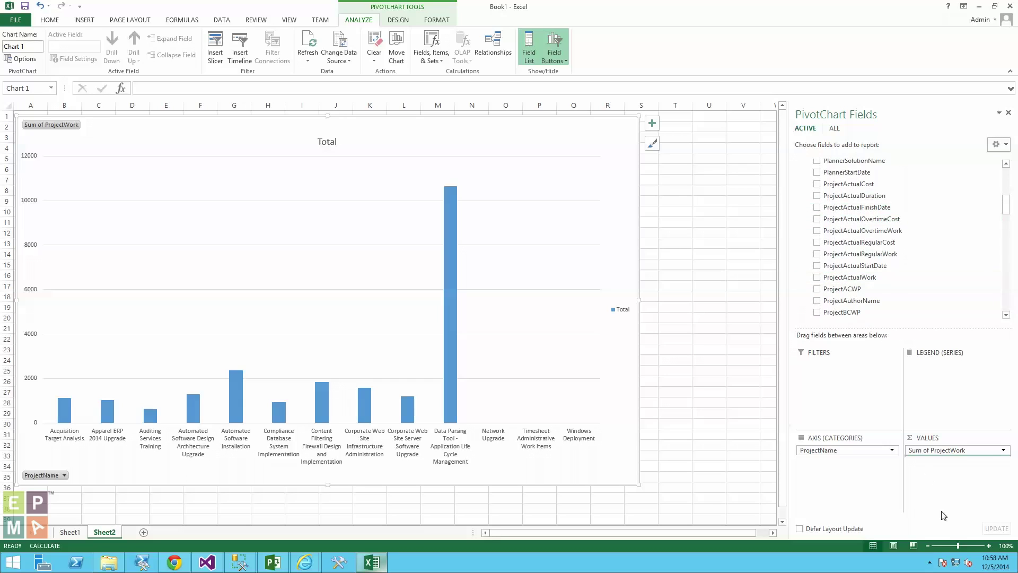
pyautogui.moveTo(949, 494); pyautogui.dragTo(948, 494)
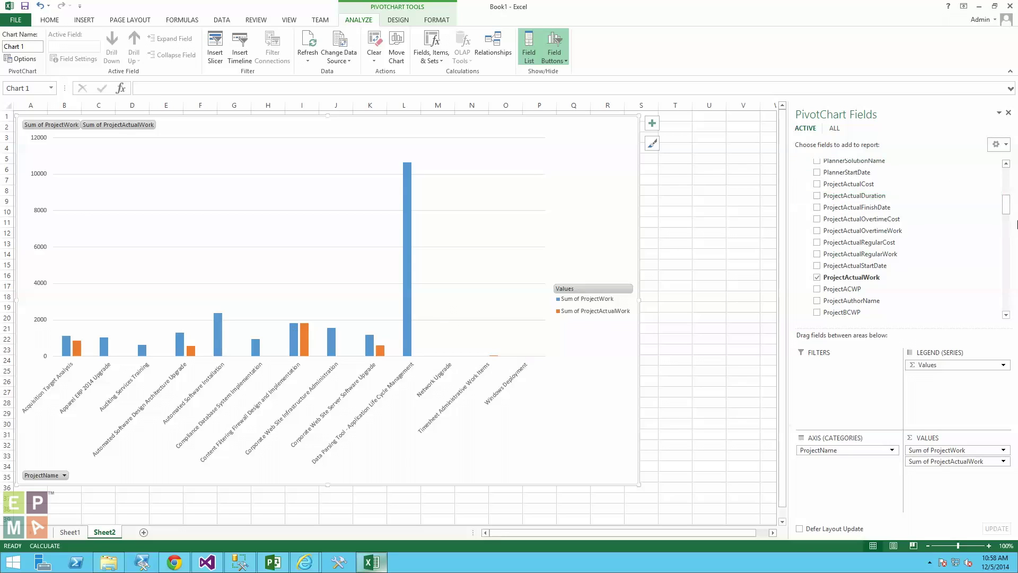
# Add ProjectWorkVariance to the PivotChart as a summed value and enlarge the chart to about column U.
pyautogui.moveTo(1007, 206); pyautogui.dragTo(1000, 308)
pyautogui.moveTo(875, 236); pyautogui.dragTo(958, 480)
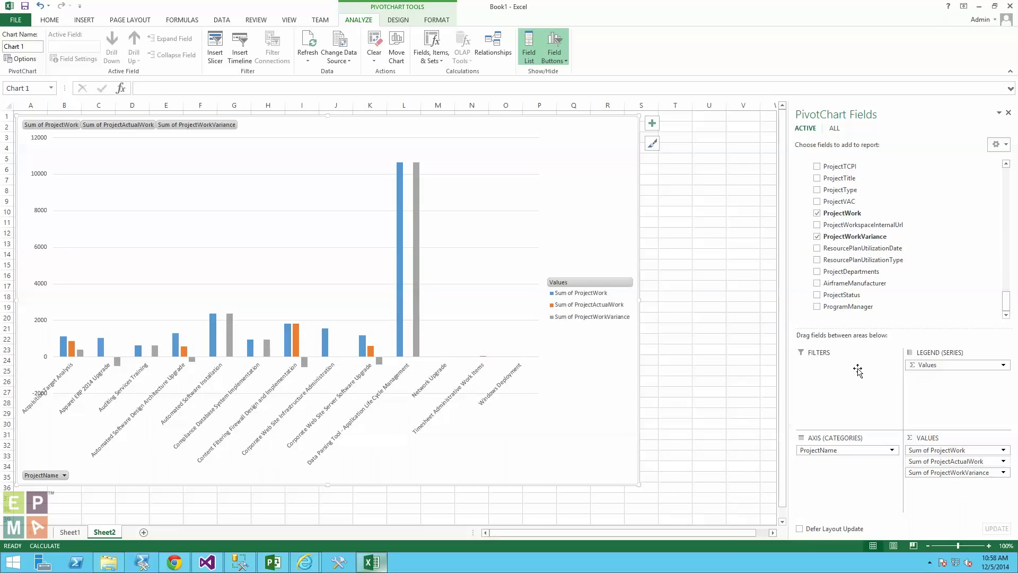
pyautogui.moveTo(639, 484); pyautogui.dragTo(726, 515)
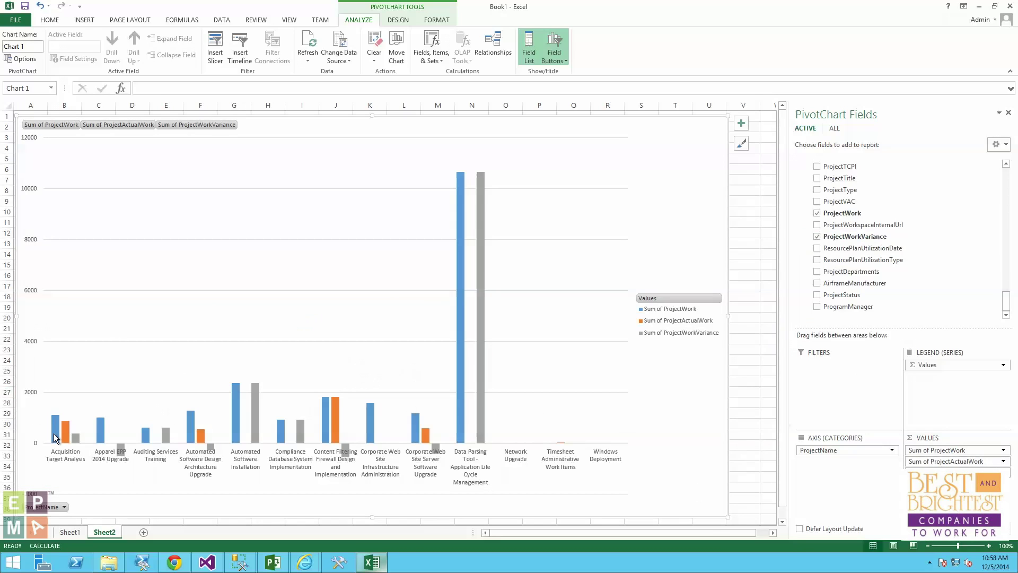
# Refresh the PivotChart's data from the connected project feed.
pyautogui.moveTo(55, 438)
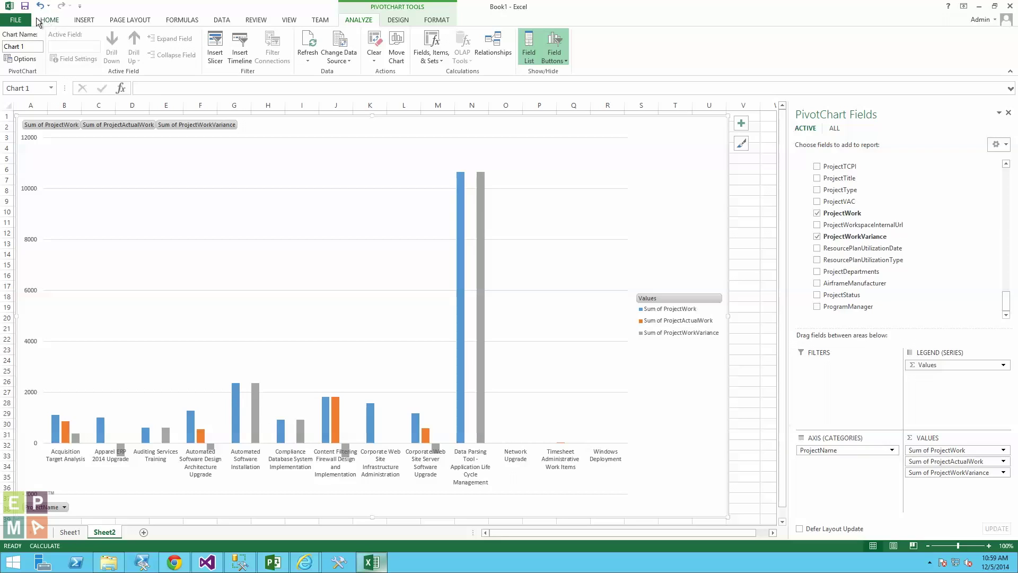
pyautogui.click(20, 20)
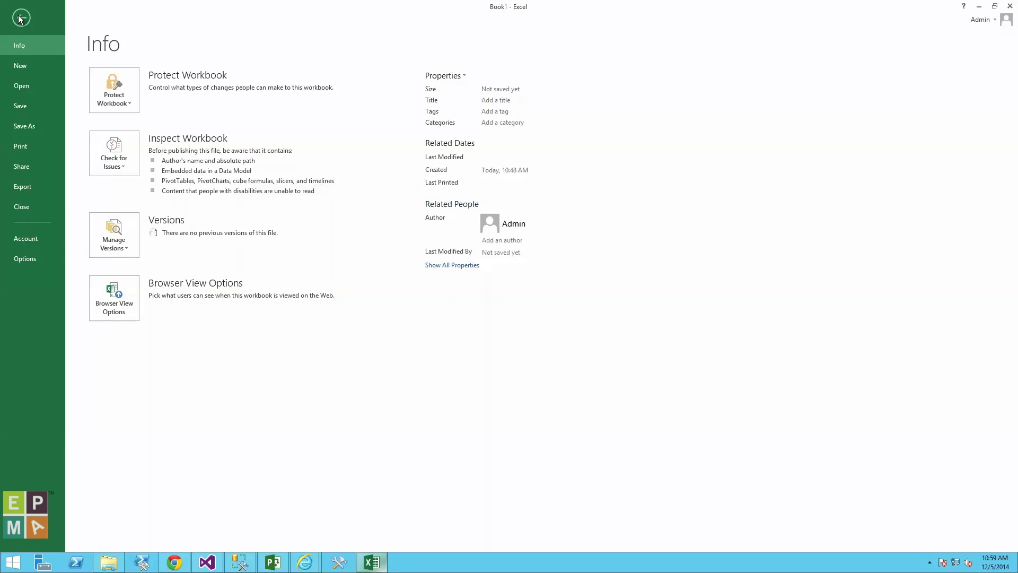
pyautogui.click(20, 19)
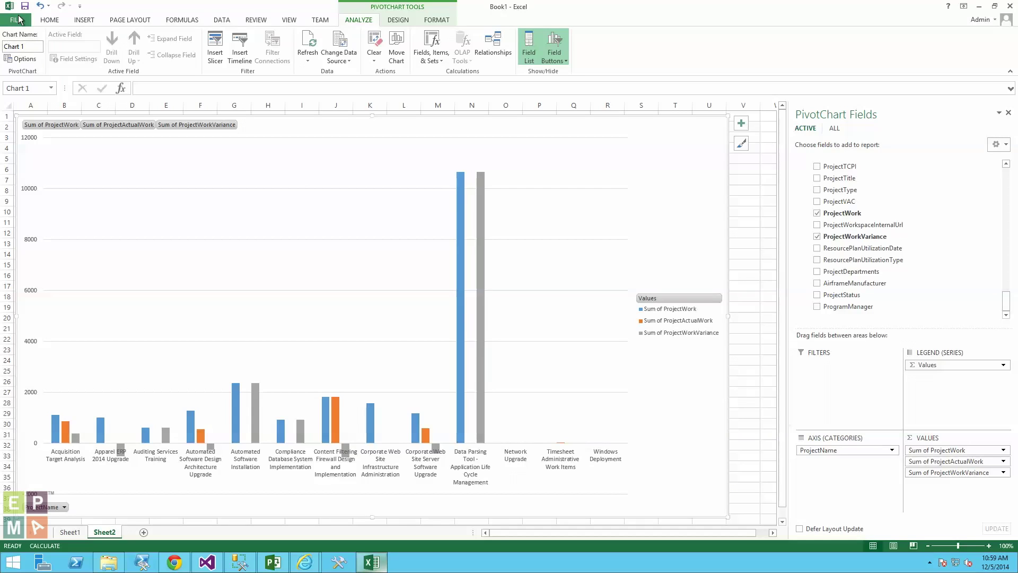
pyautogui.click(309, 44)
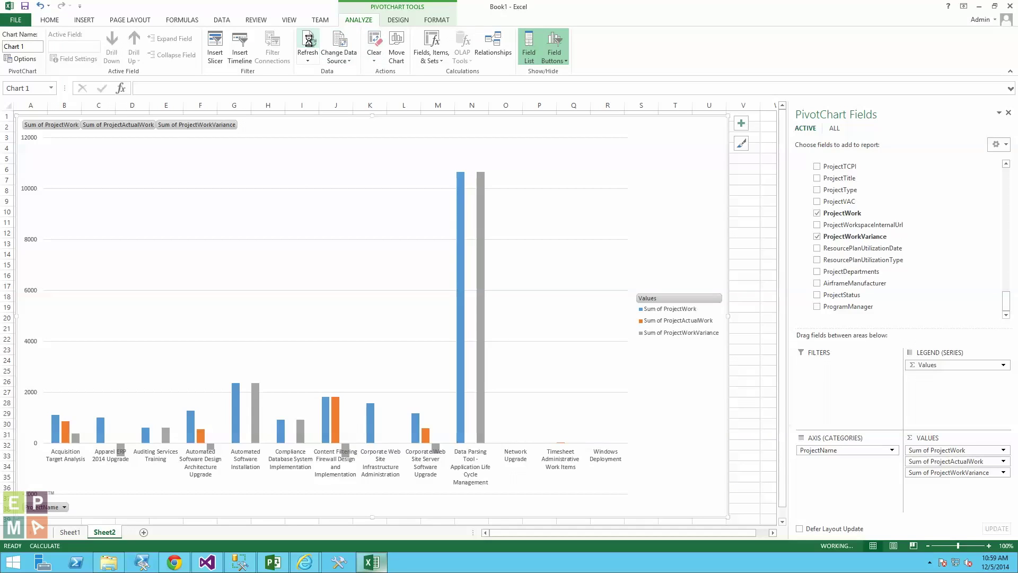